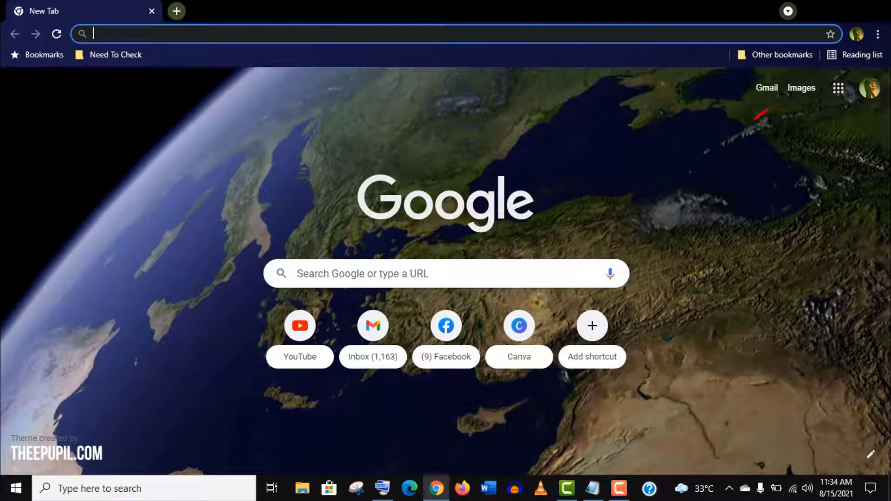
Open Chrome's Extensions page via More tools and expand its side panel
mouse_move(765, 111)
left_mouse_down()
mouse_move(830, 48)
mouse_move(849, 97)
left_mouse_up()
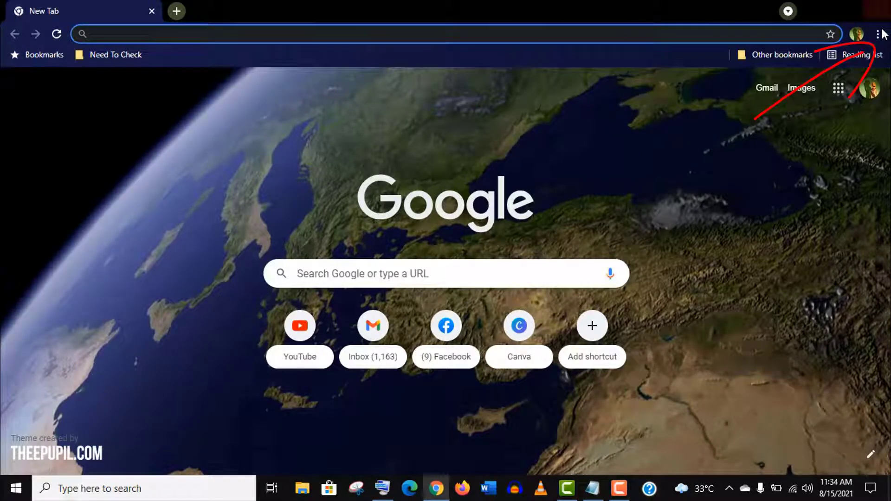
left_click(877, 34)
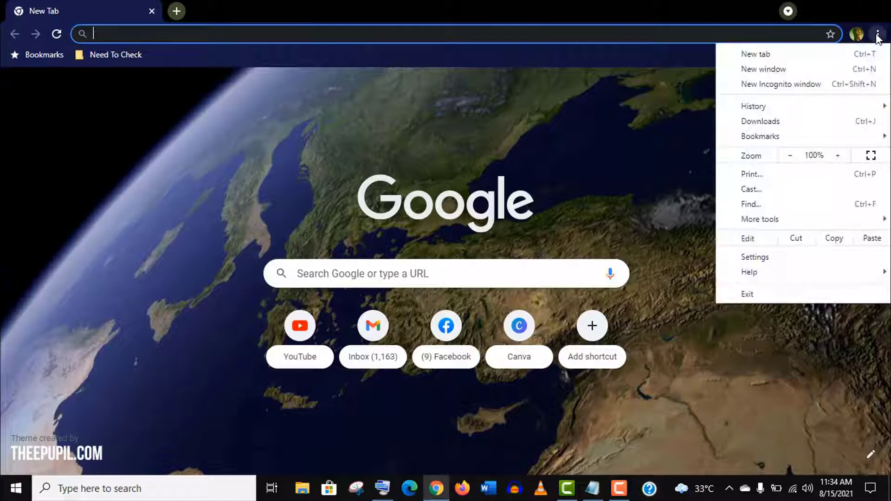
mouse_move(778, 223)
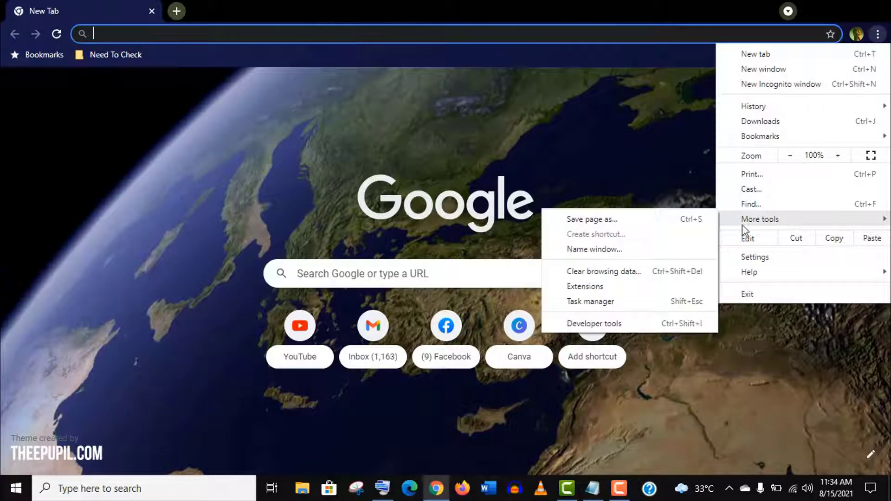
left_click(592, 288)
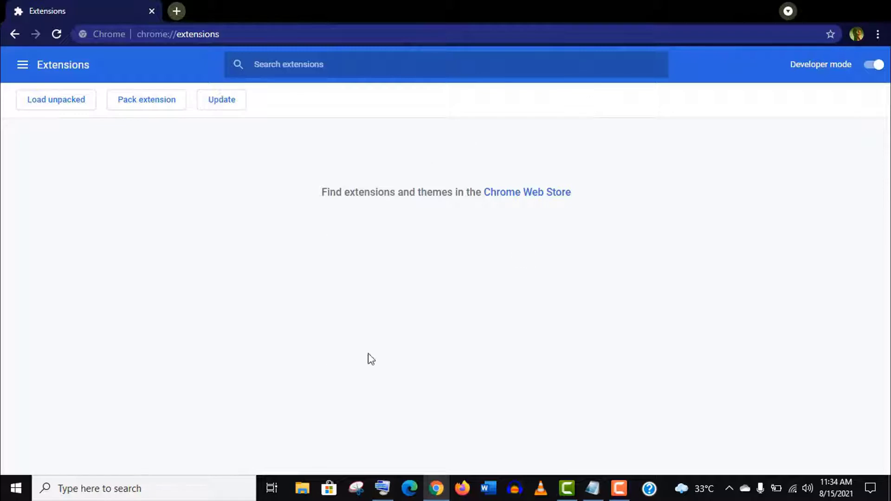
left_click(22, 65)
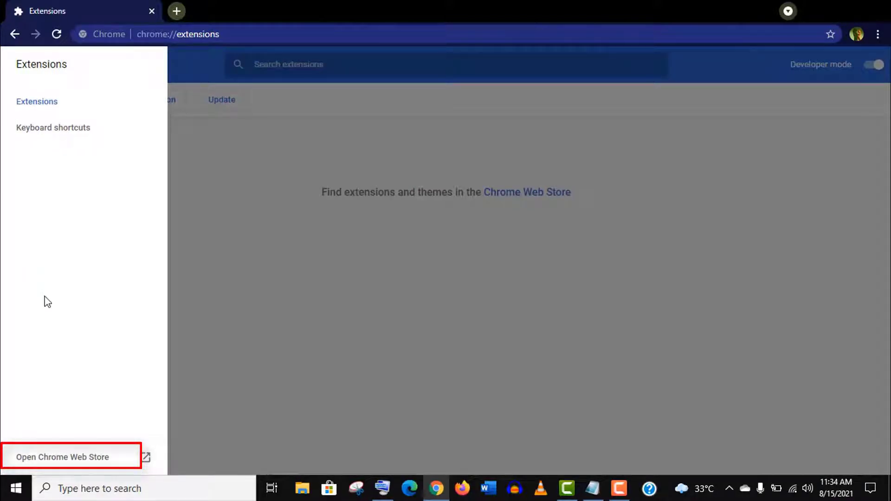
Open the Chrome Web Store, search for Bitwarden and open its listing in a new tab
left_click(62, 458)
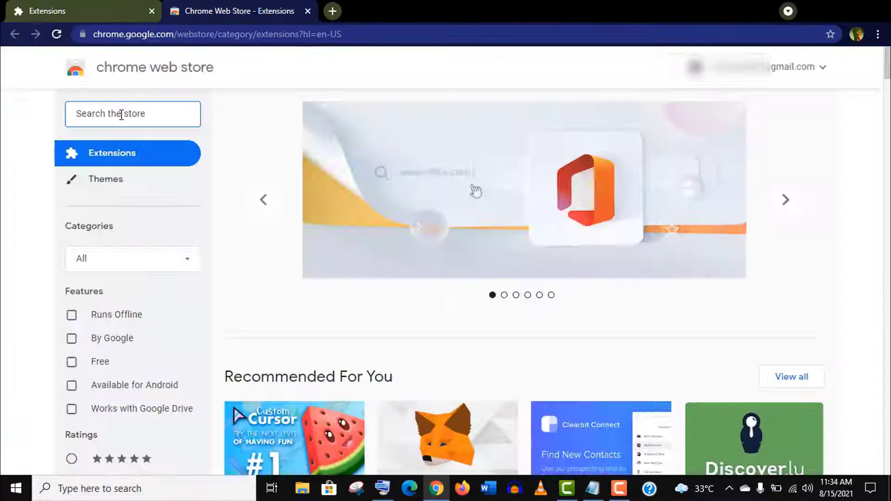
scroll(762, 163, "down", 15)
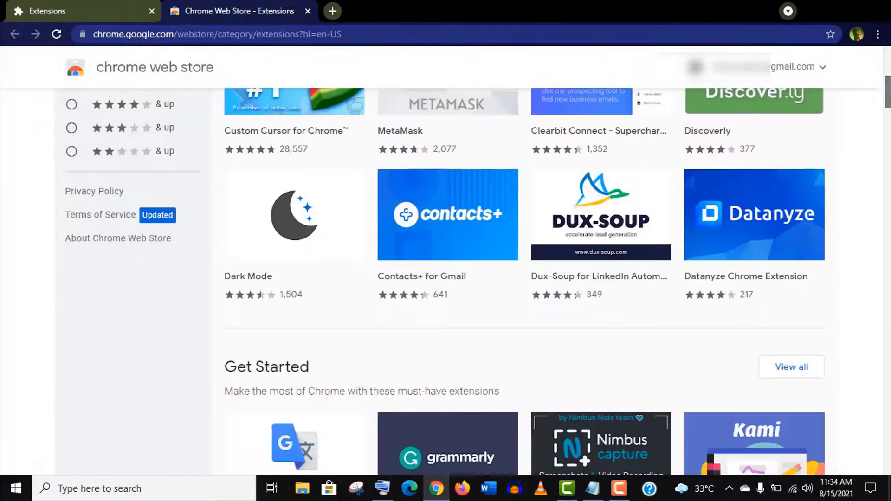
scroll(525, 278, "down", 10)
scroll(525, 278, "up", 1)
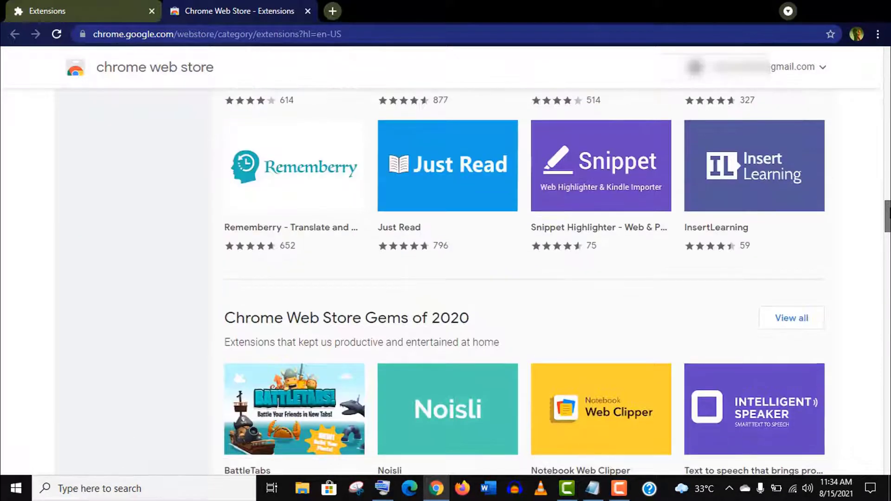
scroll(524, 279, "down", 2)
scroll(306, 255, "down", 15)
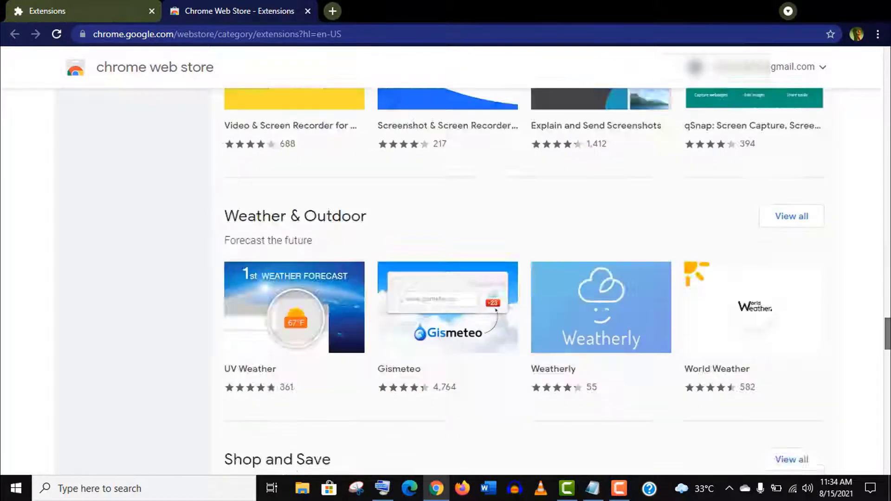
scroll(307, 255, "up", 20)
scroll(306, 254, "up", 15)
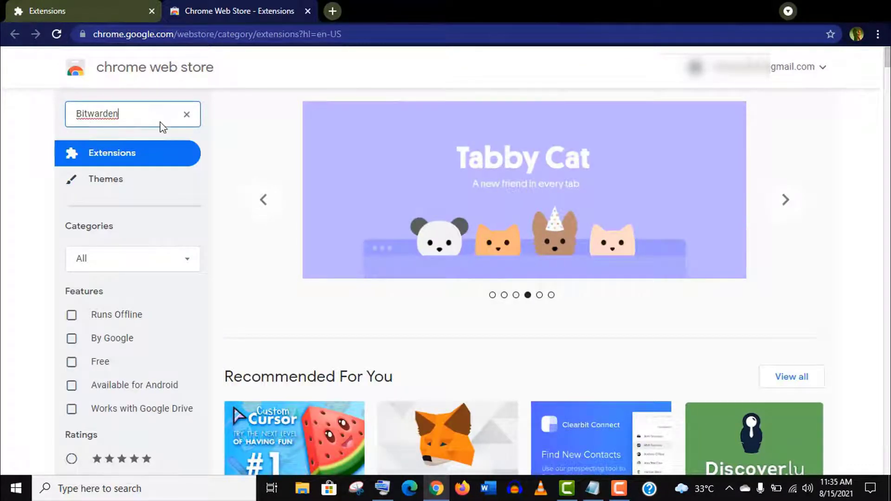
key("Return")
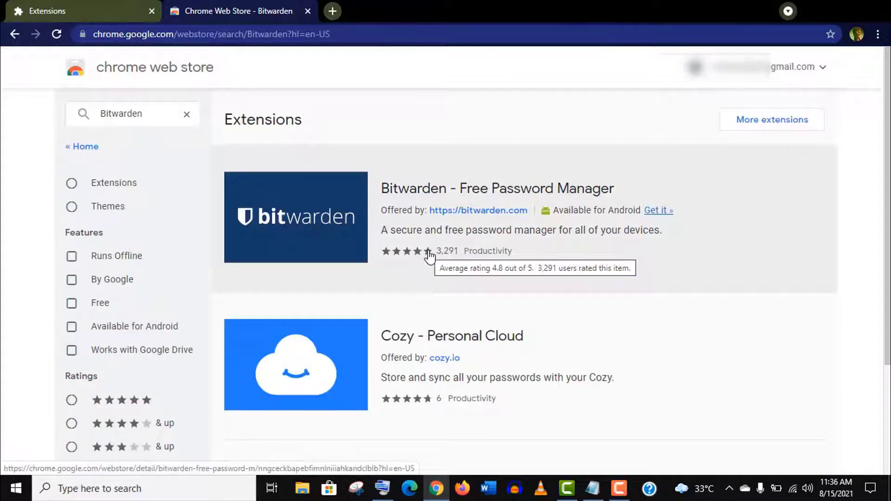
right_click(451, 197)
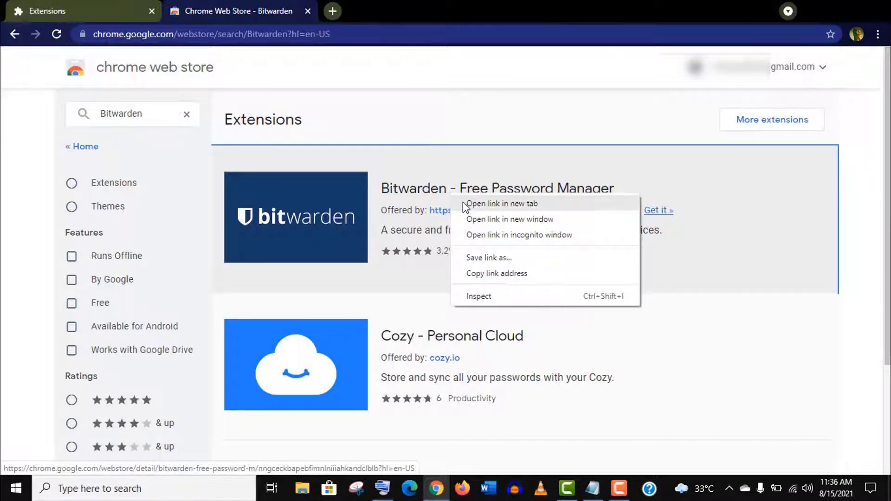
left_click(463, 202)
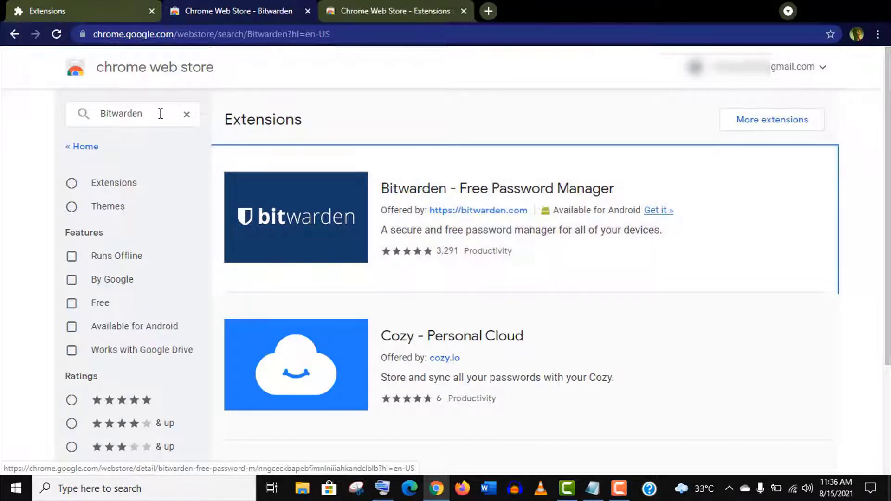
Replace the store search with 'lastpass' and run it
triple_click(120, 114)
type("last")
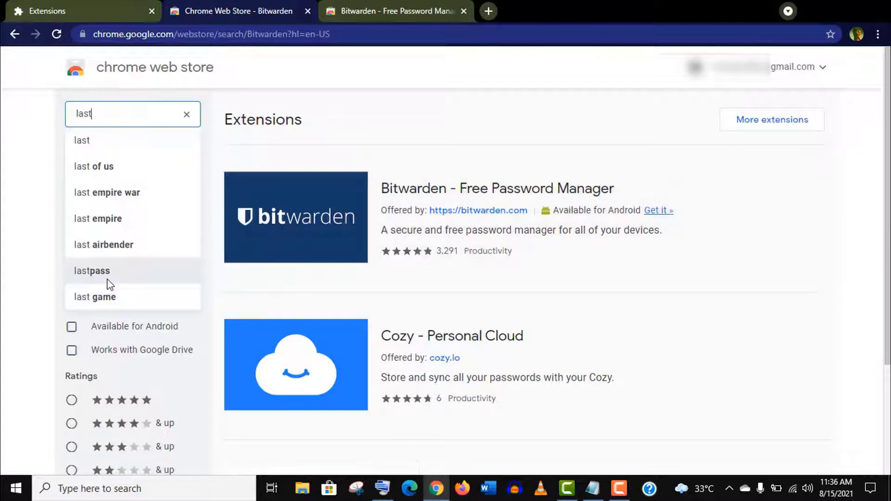
left_click(93, 268)
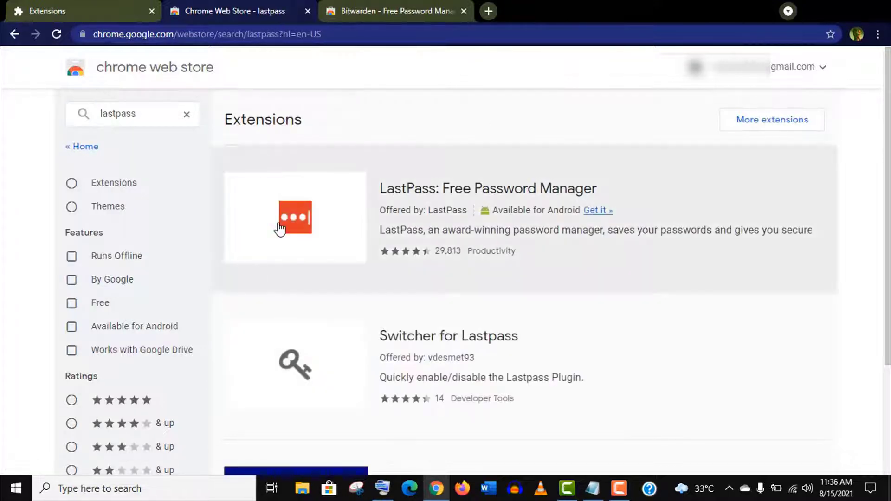
Open the LastPass listing and show its reviews sorted by Recent
left_click(405, 191)
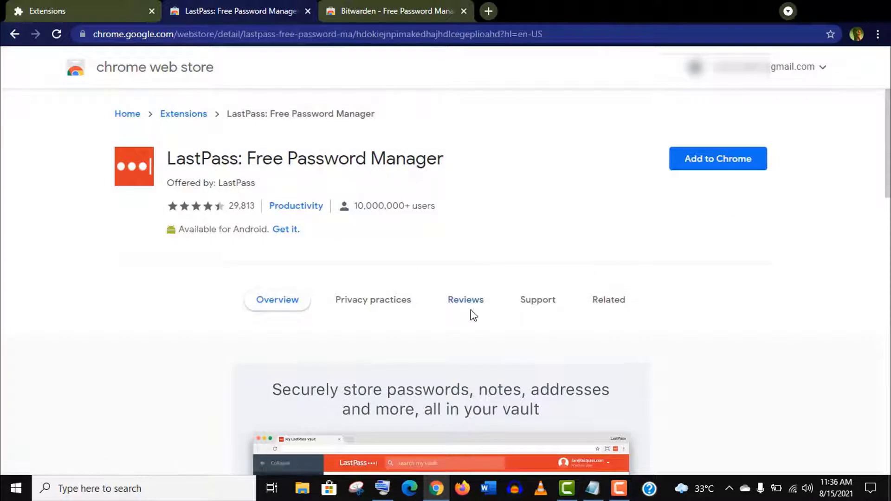
left_click(468, 310)
left_click(636, 350)
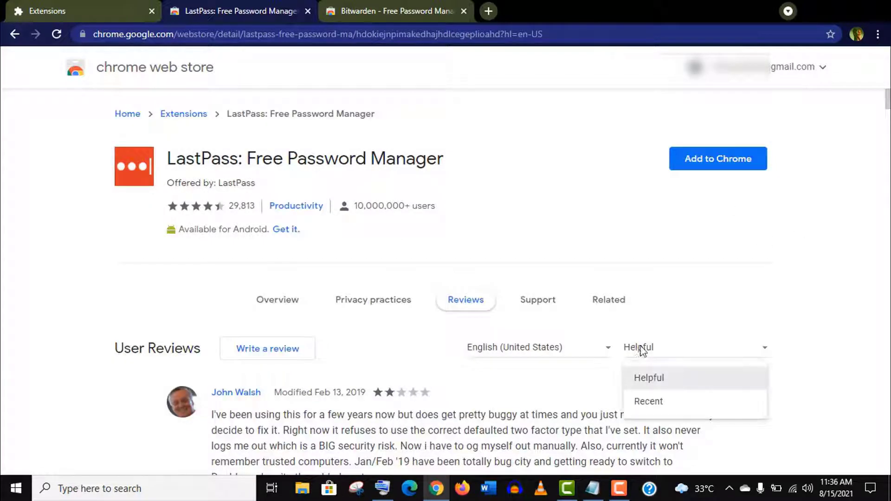
left_click(657, 403)
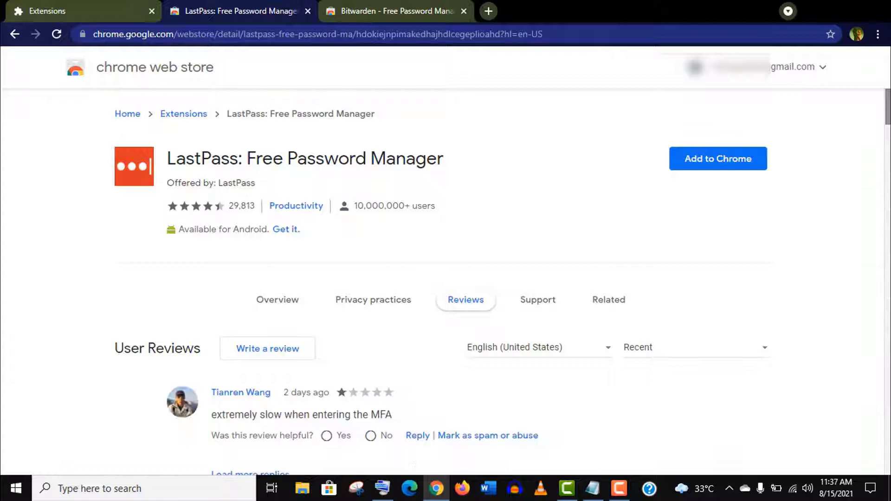
scroll(446, 278, "down", 2)
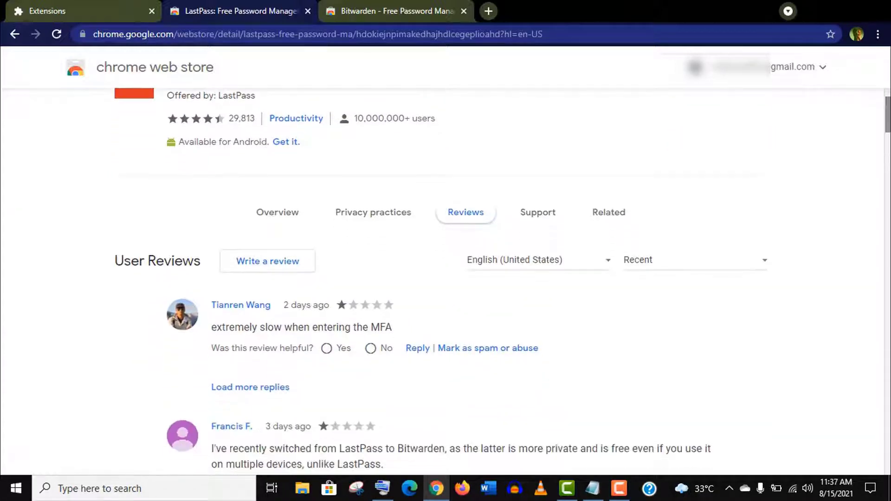
scroll(202, 64, "up", 2)
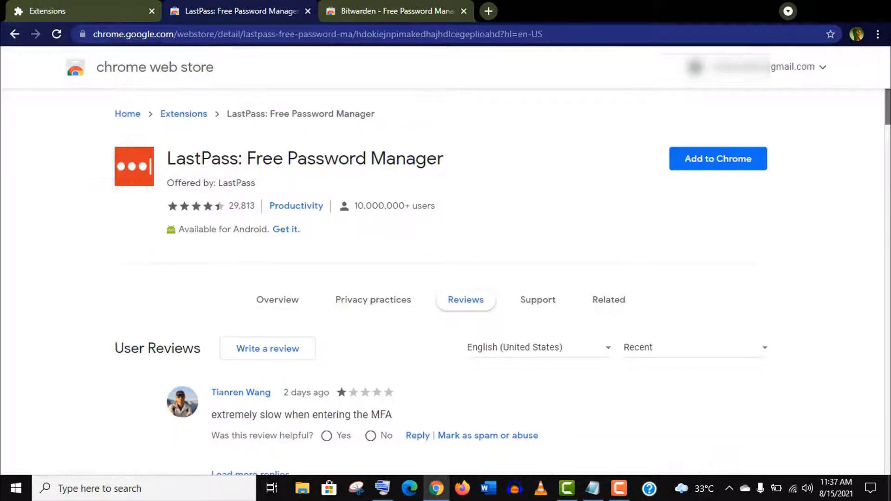
scroll(203, 64, "down", 3)
On the Bitwarden listing, show its reviews sorted by Recent
left_click(364, 10)
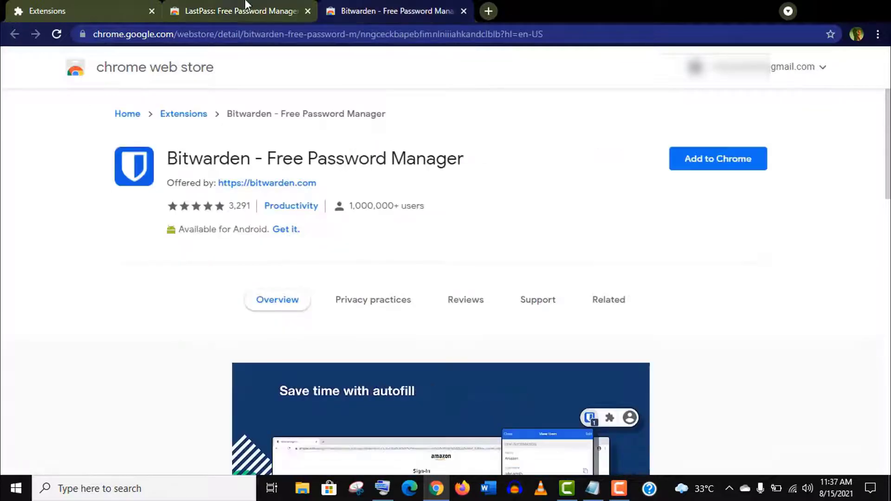
left_click(460, 314)
left_click(645, 348)
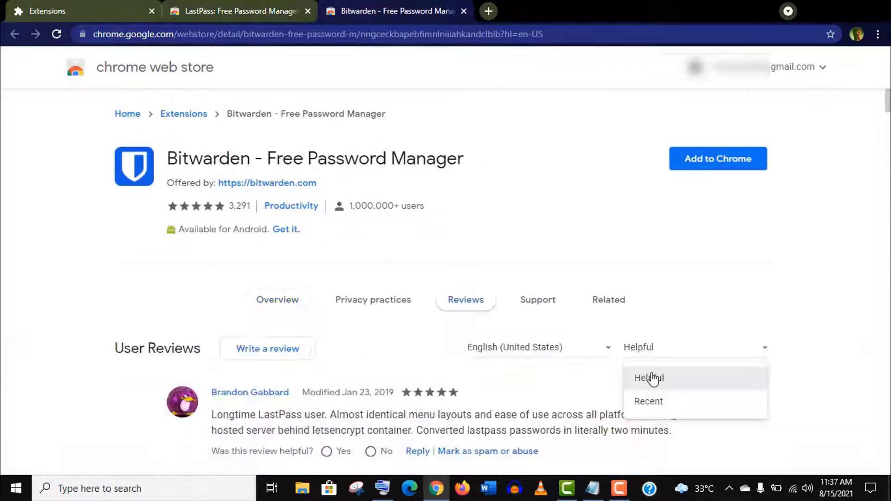
left_click(650, 400)
scroll(832, 202, "down", 6)
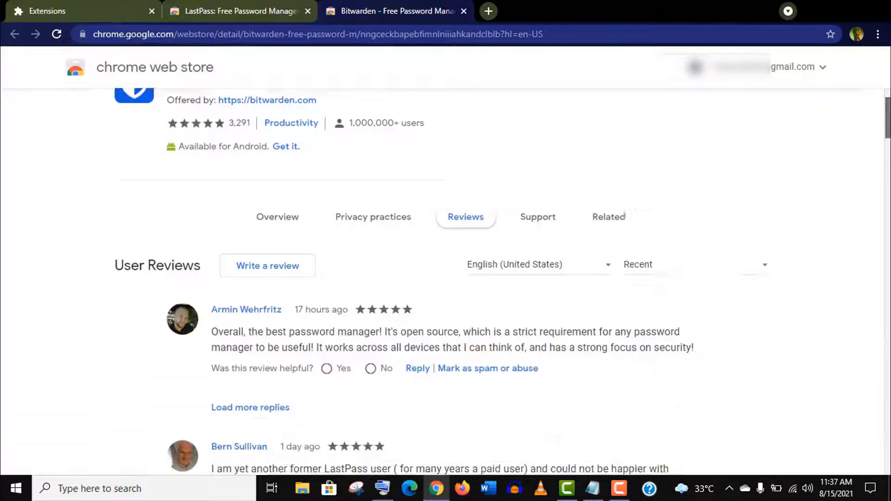
scroll(445, 278, "up", 7)
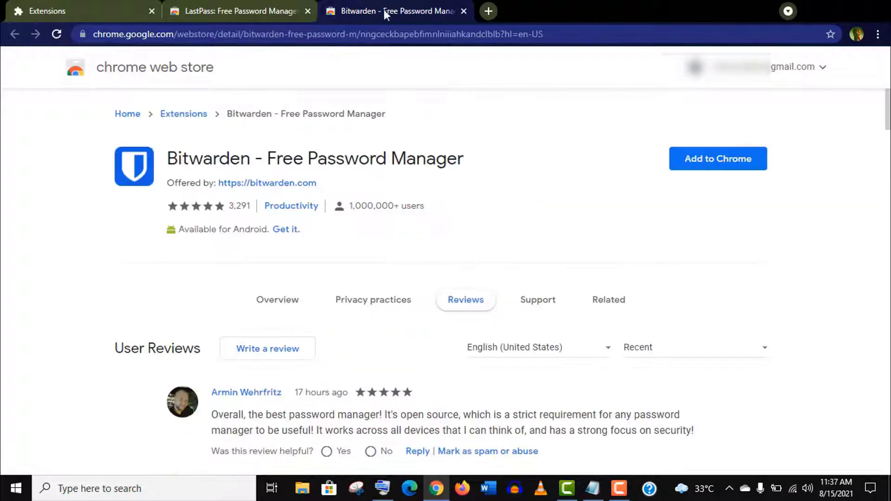
Close the LastPass tab, add Bitwarden to Chrome and pin it to the toolbar
left_click(307, 11)
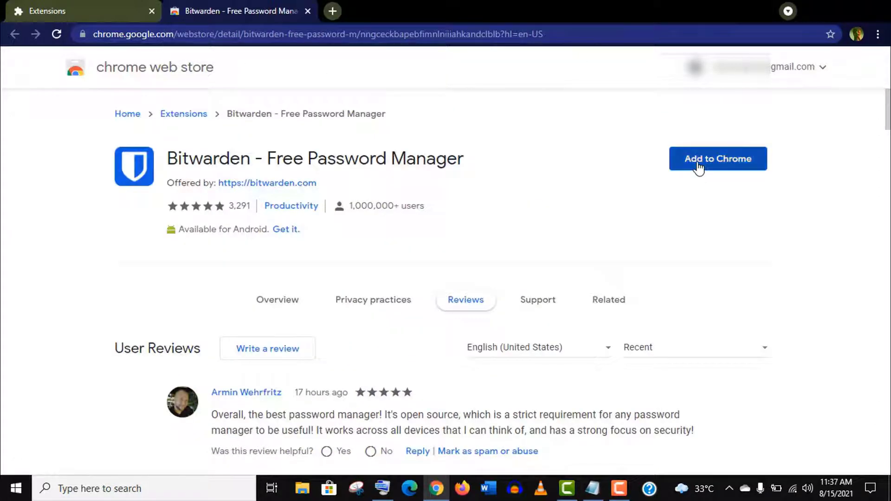
left_click(698, 163)
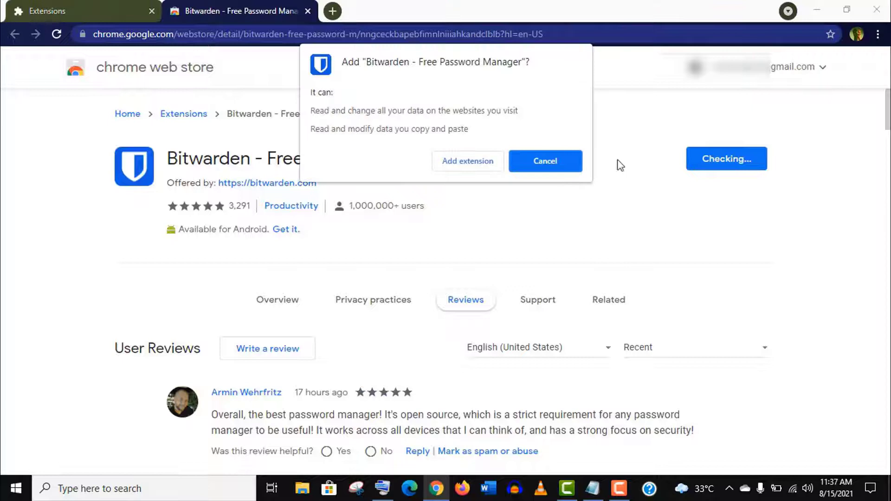
left_click(477, 163)
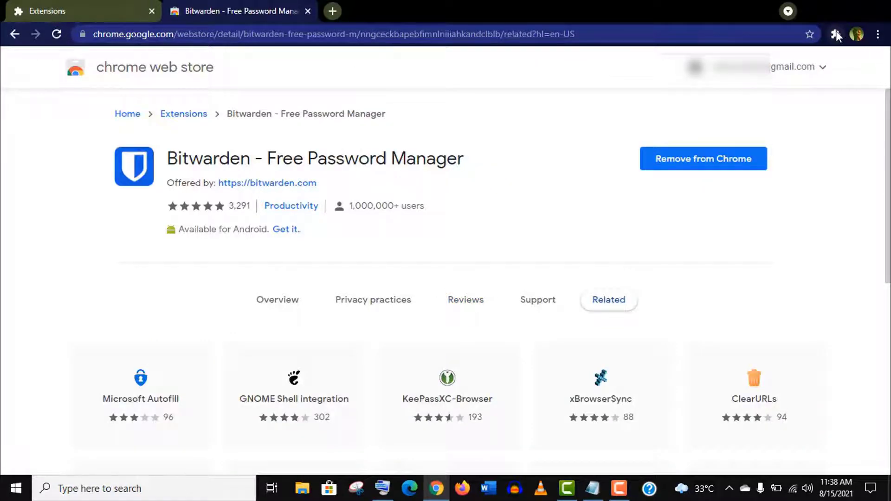
left_click(836, 32)
left_click(805, 131)
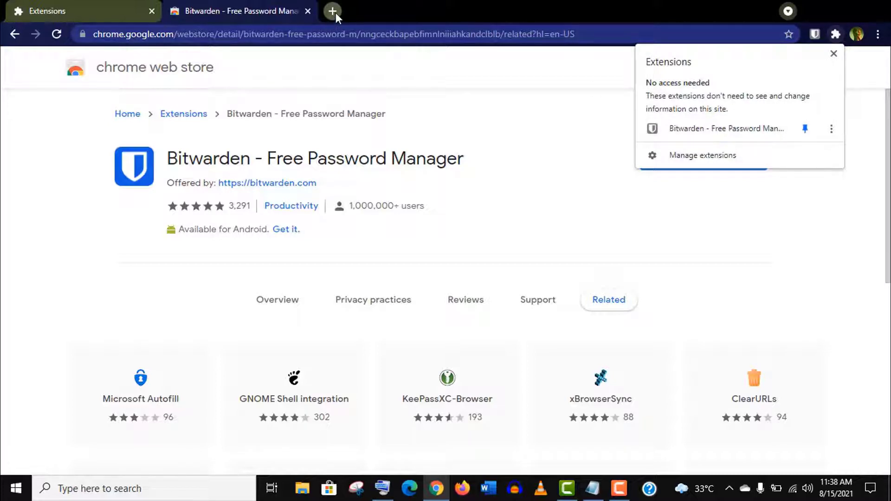
left_click(815, 34)
Open Bitwarden's Create Account page in a new tab from its toolbar popup
left_click(814, 33)
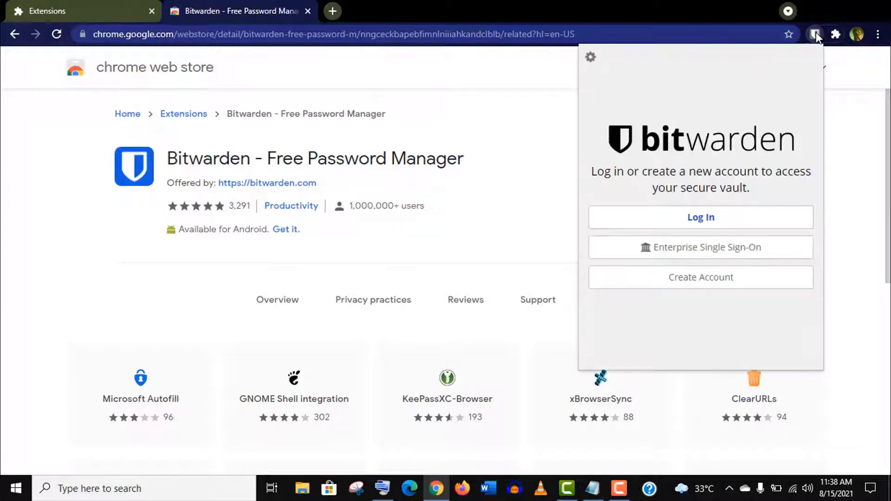
right_click(699, 277)
left_click(710, 294)
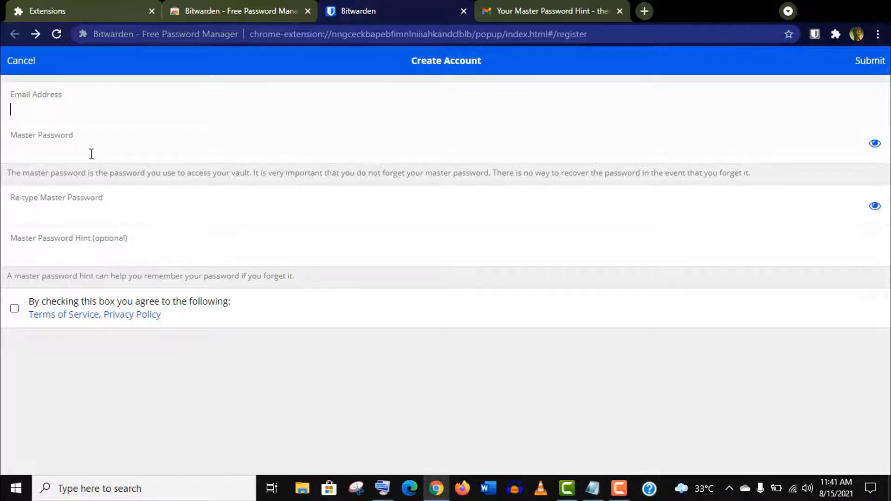
Cancel account creation and log in to Bitwarden with the pre-filled email and master password
left_click(30, 68)
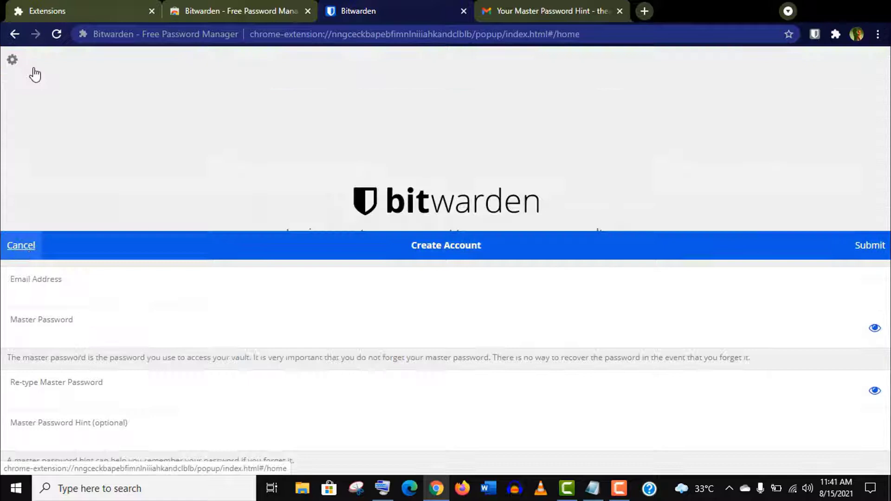
left_click(444, 260)
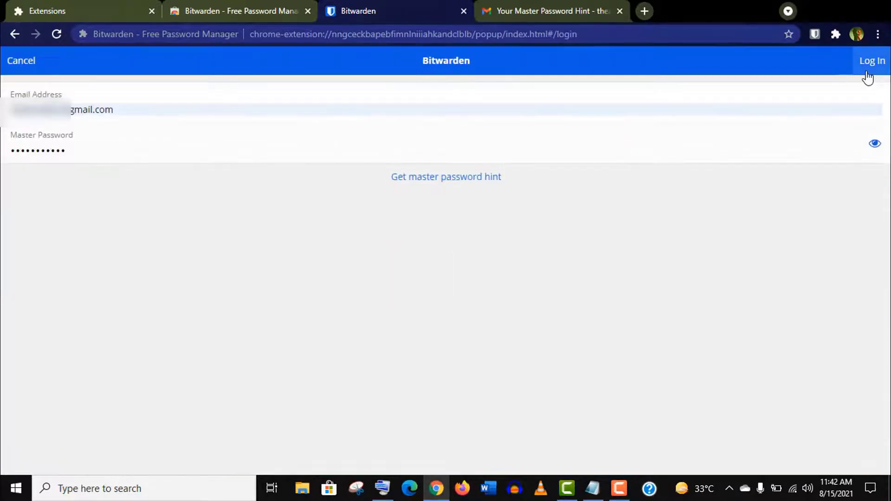
left_click(867, 65)
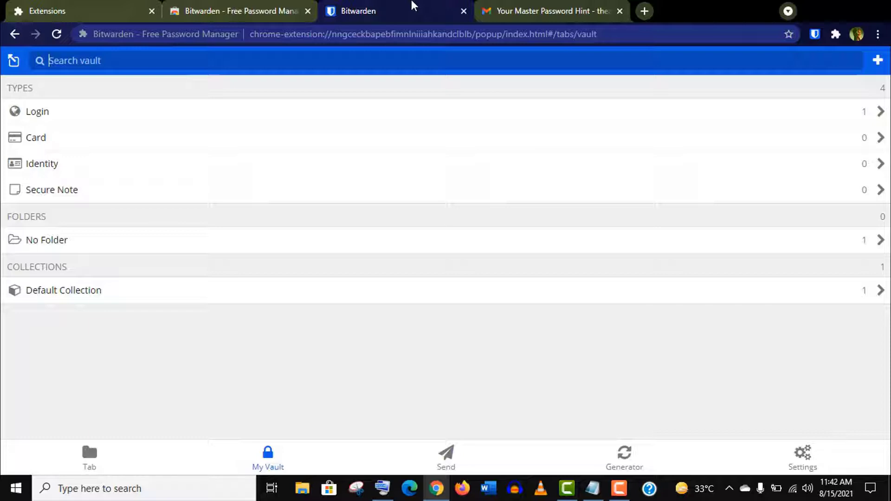
In the Bitwarden toolbar popup, go to My Vault and view the saved Login entry
left_click(813, 37)
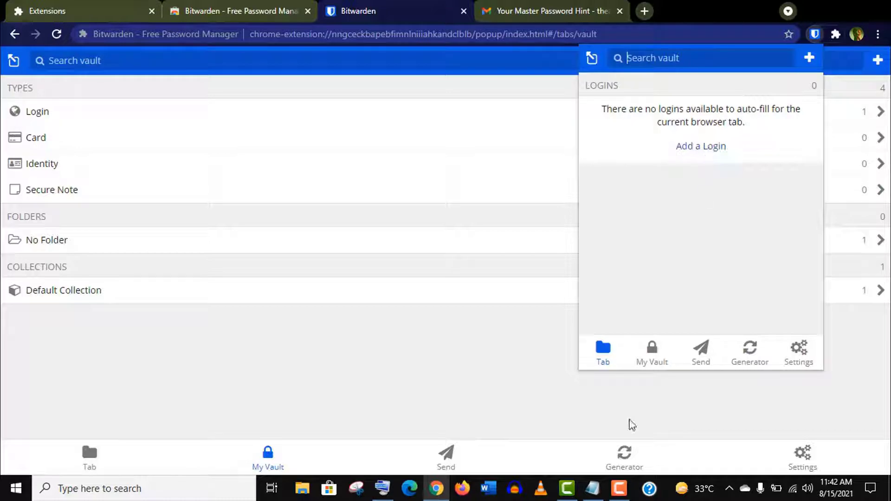
left_click(647, 366)
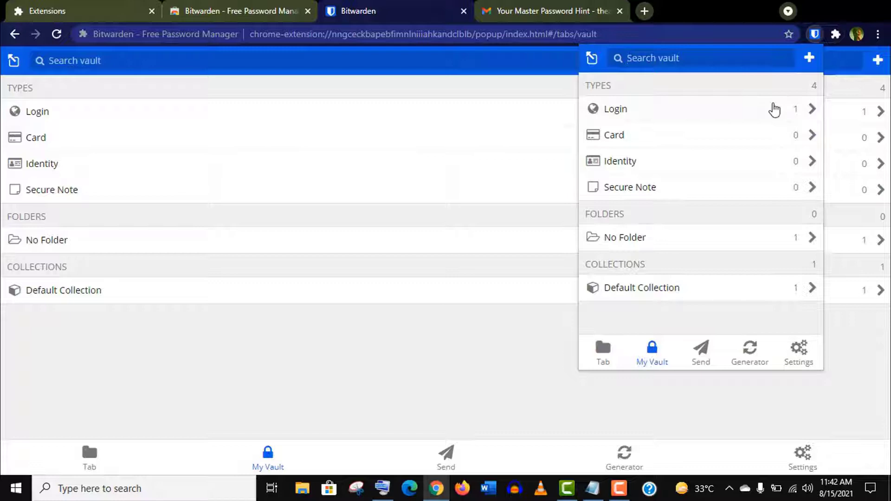
left_click(773, 110)
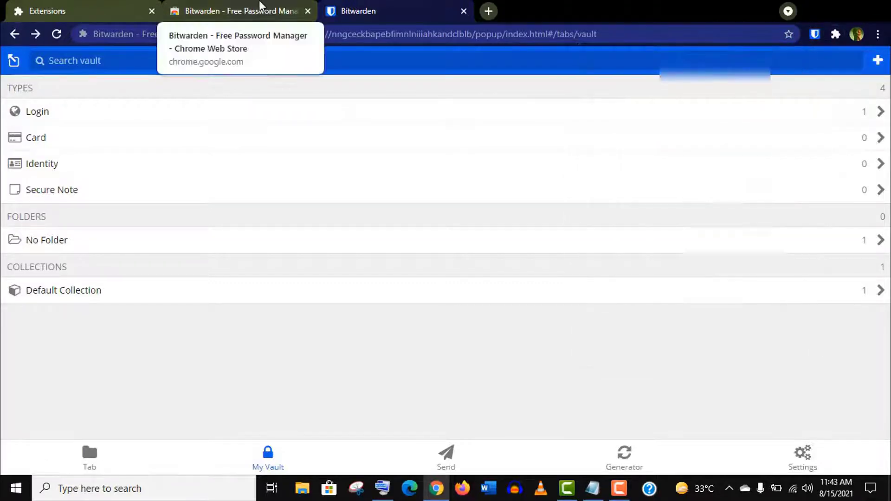
Close the Bitwarden store and vault tabs, leaving a new blank tab
left_click(260, 6)
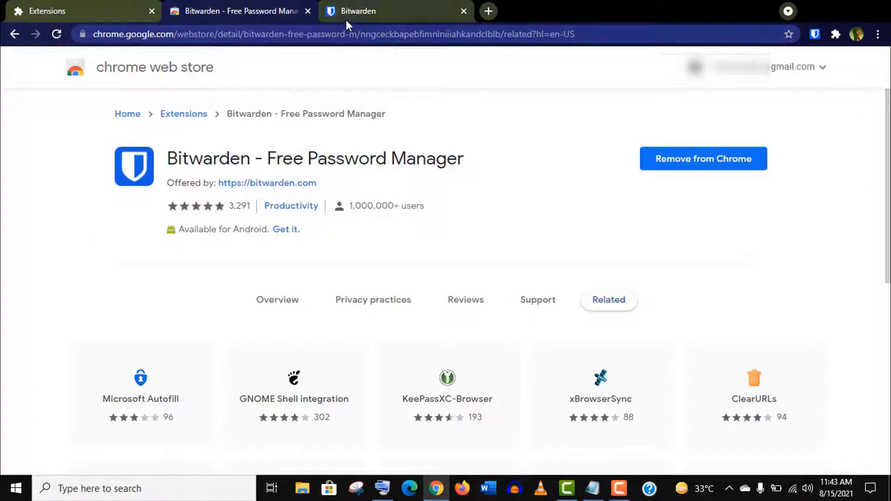
left_click(308, 11)
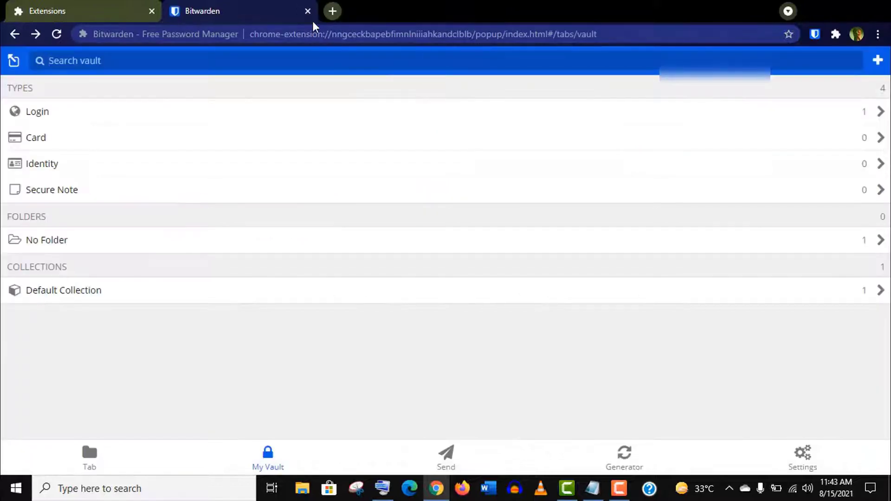
left_click(332, 10)
left_click(305, 11)
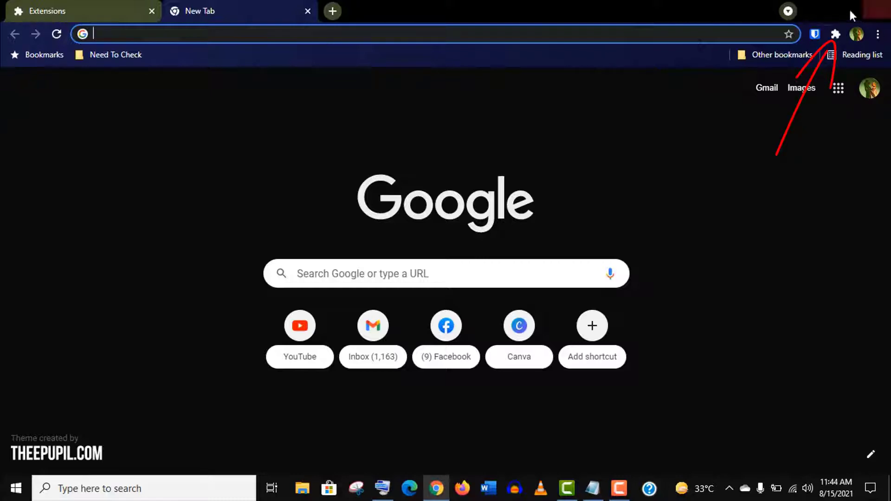
Go to Manage extensions and open the Chrome Web Store from there
left_click(834, 33)
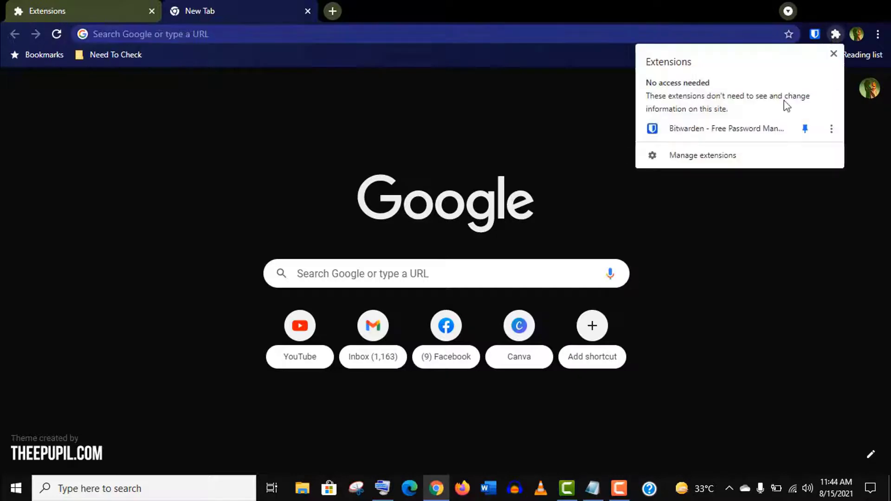
left_click(724, 159)
left_click(426, 181)
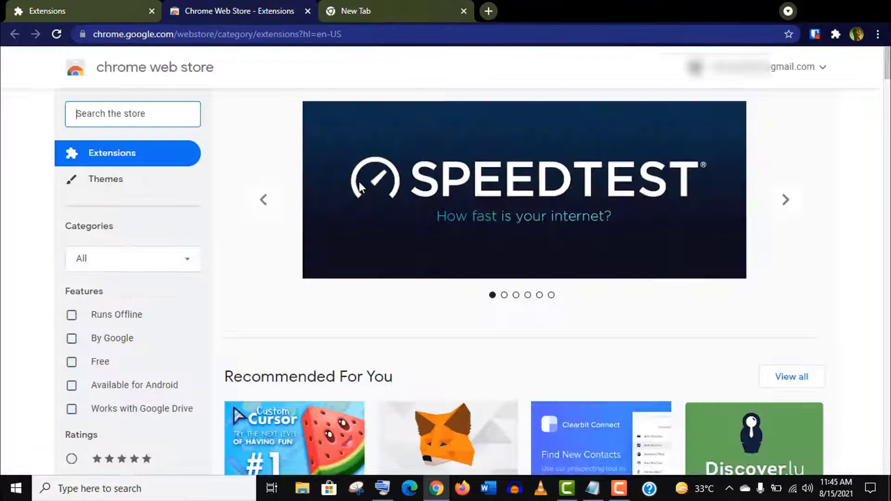
Search the Chrome Web Store for DuckDuckGo
left_click(185, 115)
type("DuckDuckGo")
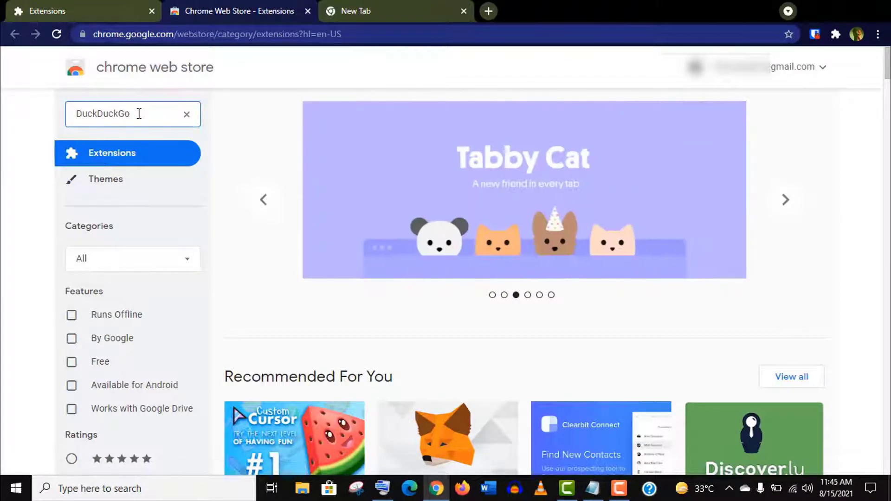
key("Return")
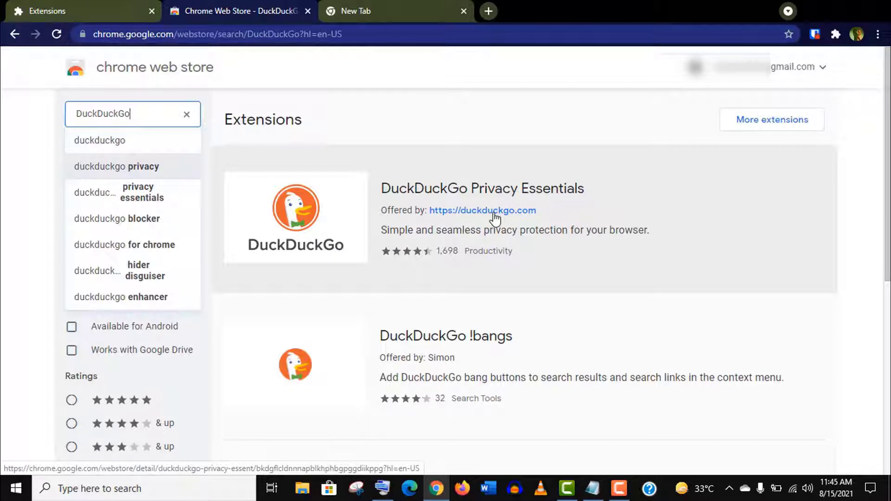
Open DuckDuckGo Privacy Essentials, read through its details and choose Add to Chrome
left_click(428, 255)
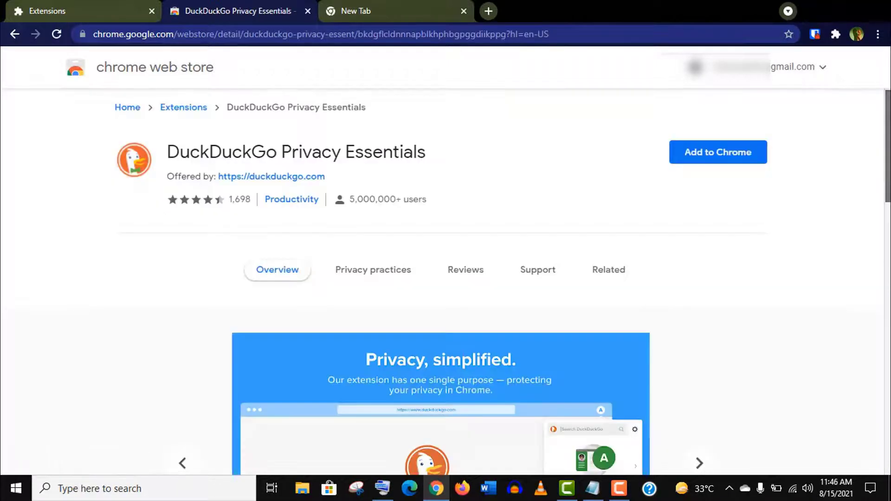
scroll(446, 279, "down", 6)
scroll(446, 279, "down", 4)
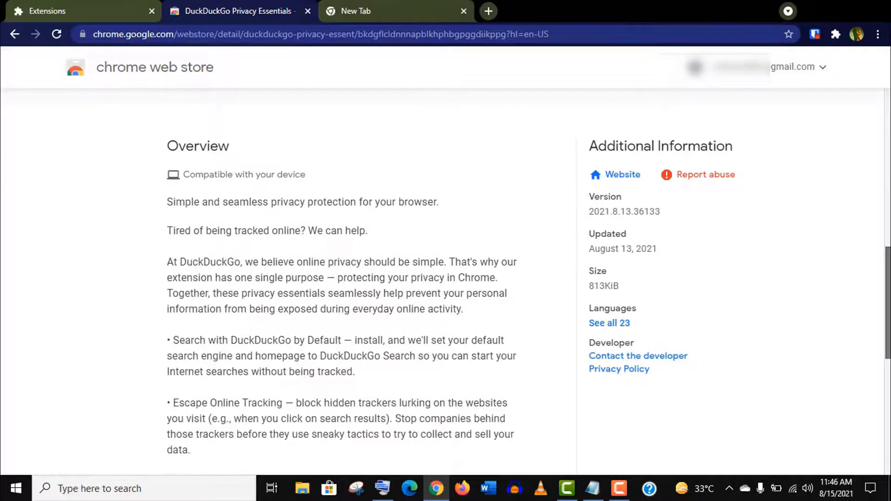
scroll(446, 279, "down", 5)
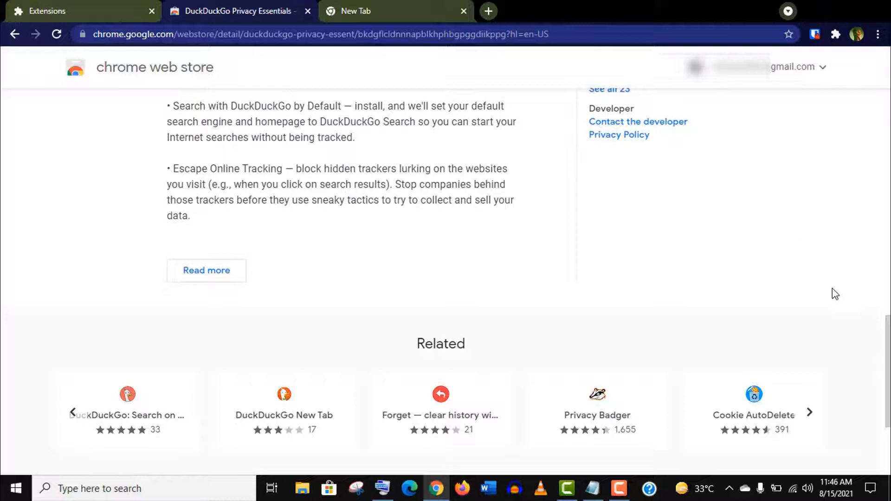
left_click_drag(887, 366, 887, 147)
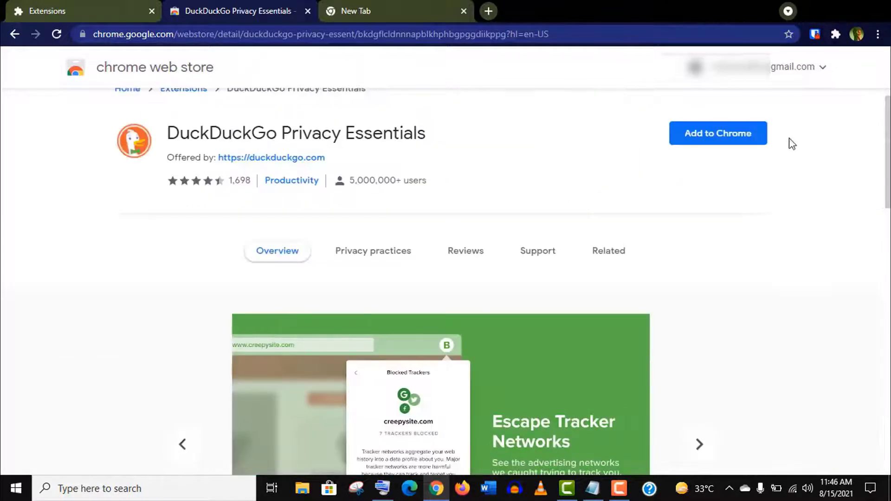
left_click(737, 140)
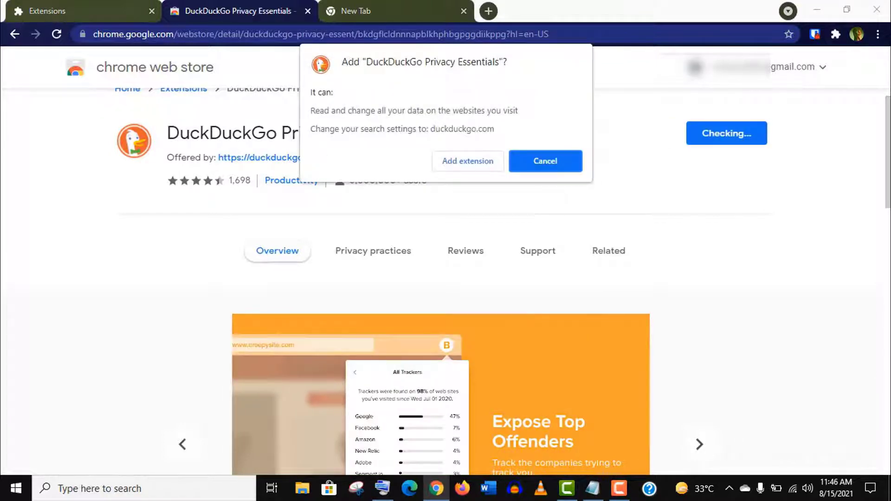
Confirm adding DuckDuckGo Privacy Essentials and pin it to the toolbar
left_click(496, 161)
left_click(832, 34)
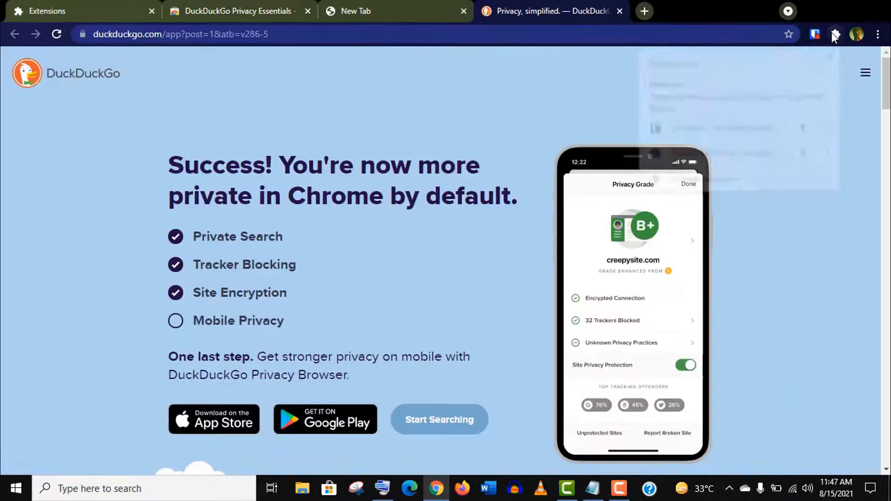
left_click(806, 155)
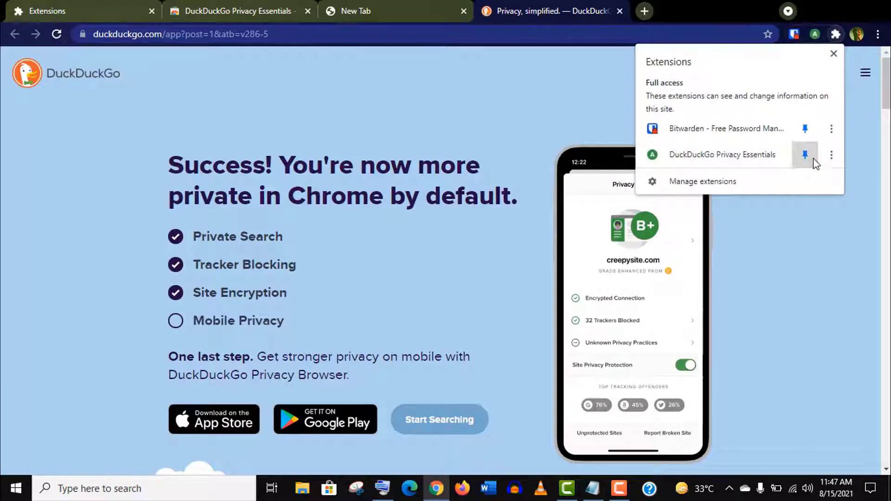
Check the DuckDuckGo privacy popup for the current site, then open a new tab
left_click(814, 34)
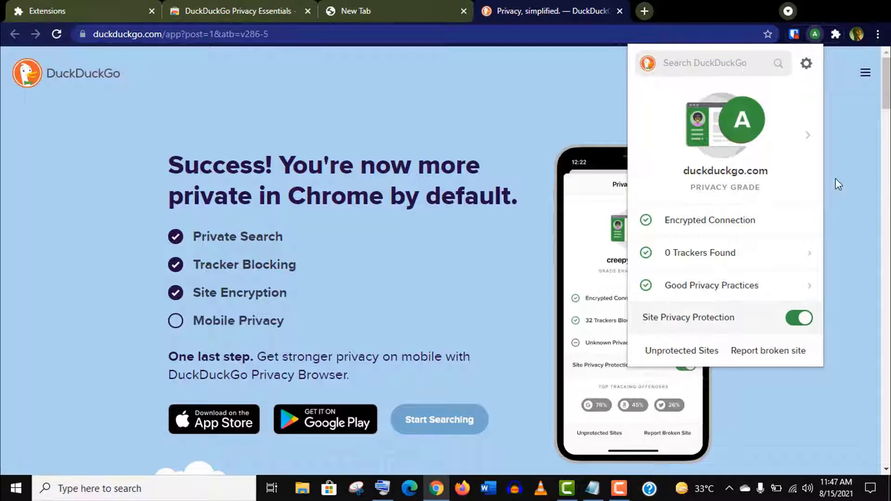
left_click(807, 135)
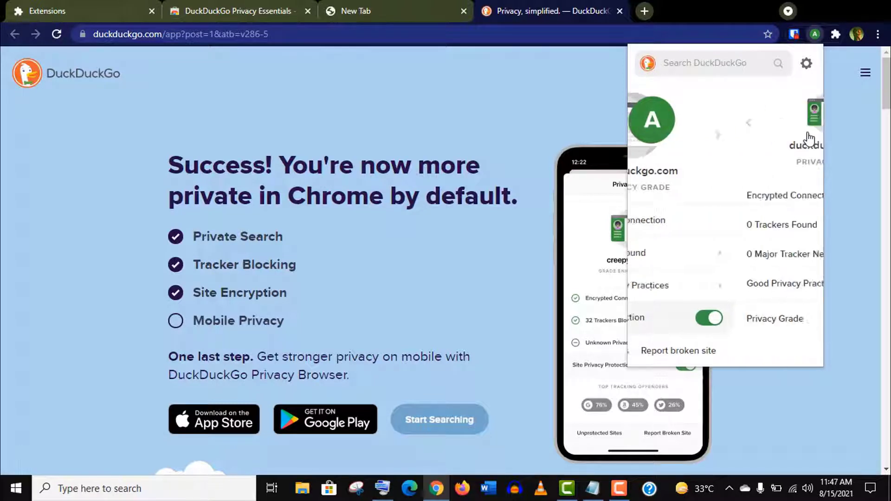
left_click(494, 113)
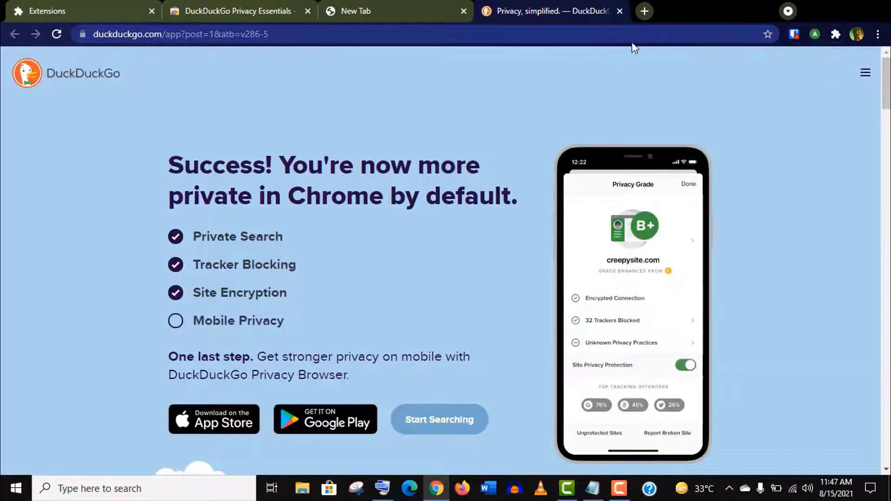
left_click(644, 11)
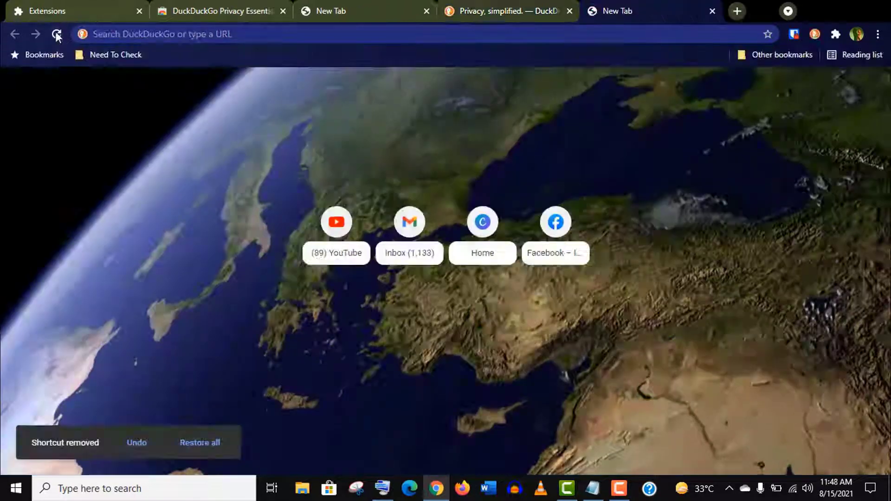
Load the HP support page and review DuckDuckGo's blocked trackers for hp.com
left_click(122, 35)
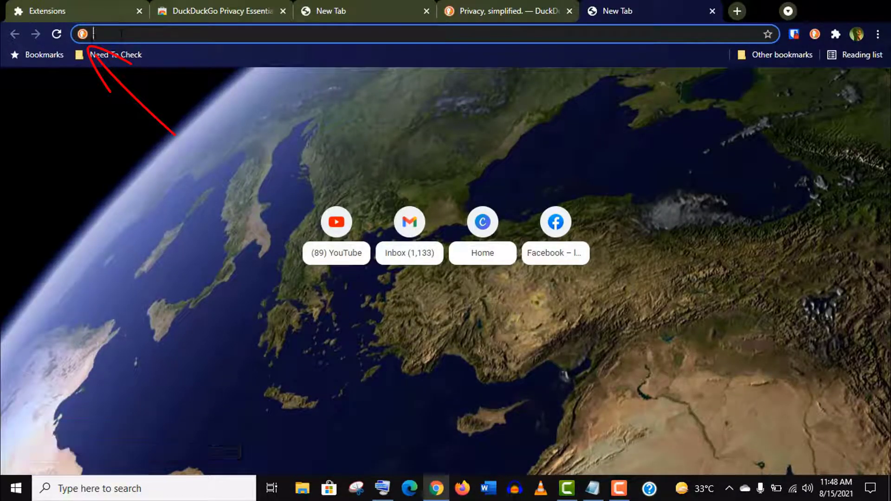
type("https://www.hp.com/us-en/campaigns/hpsupportassistant/hpsupport.html")
key("Return")
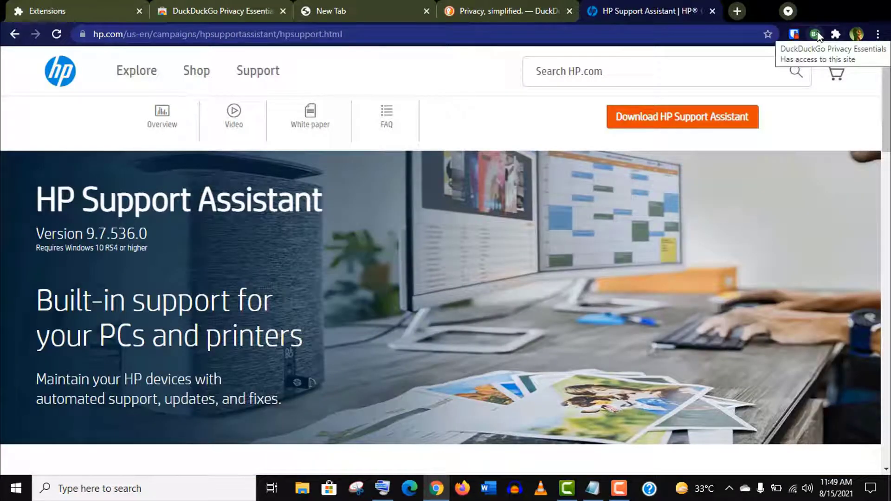
left_click(815, 35)
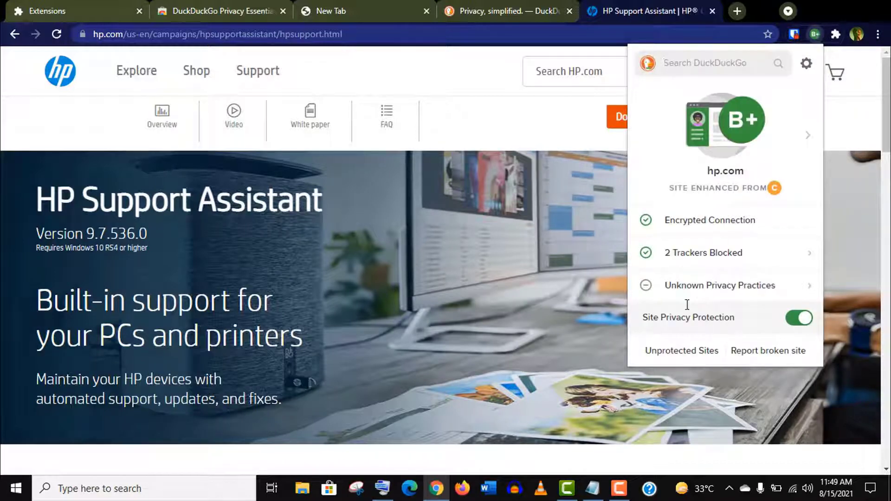
left_click(700, 253)
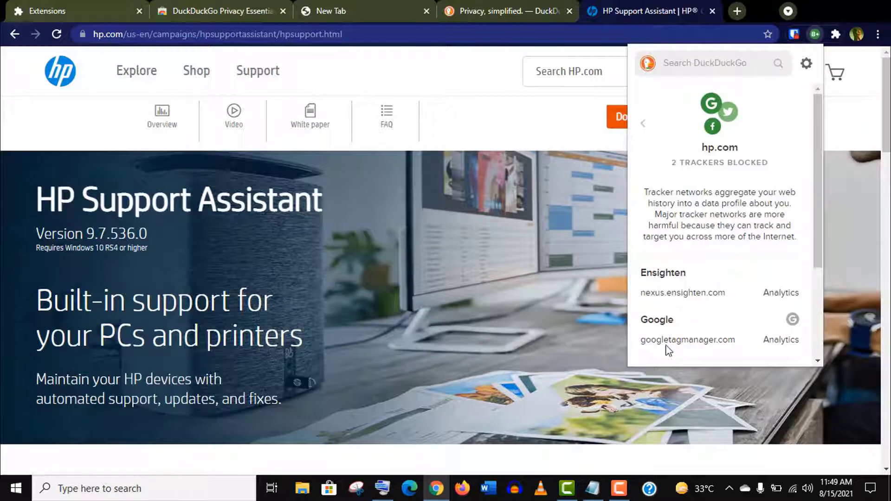
left_click(817, 333)
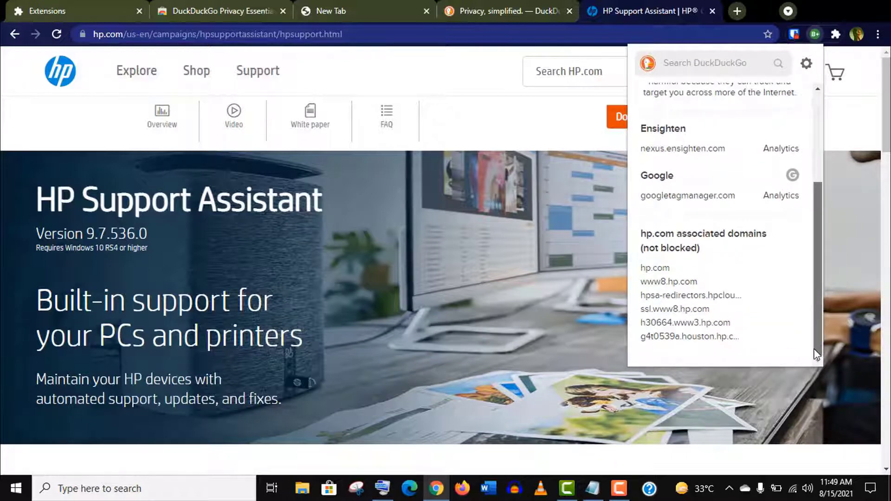
Load microsoft.com and review DuckDuckGo's 4 blocked trackers there
key("ctrl+l")
type("microsoft")
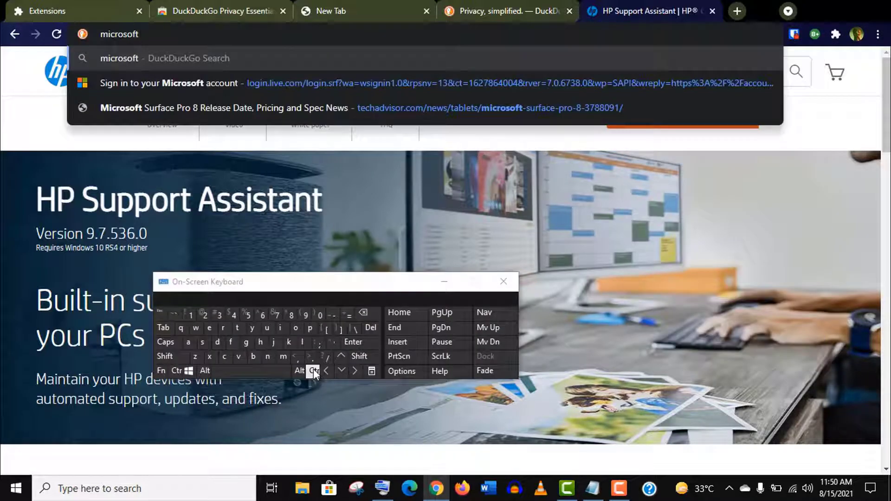
left_click(314, 370)
left_click(355, 345)
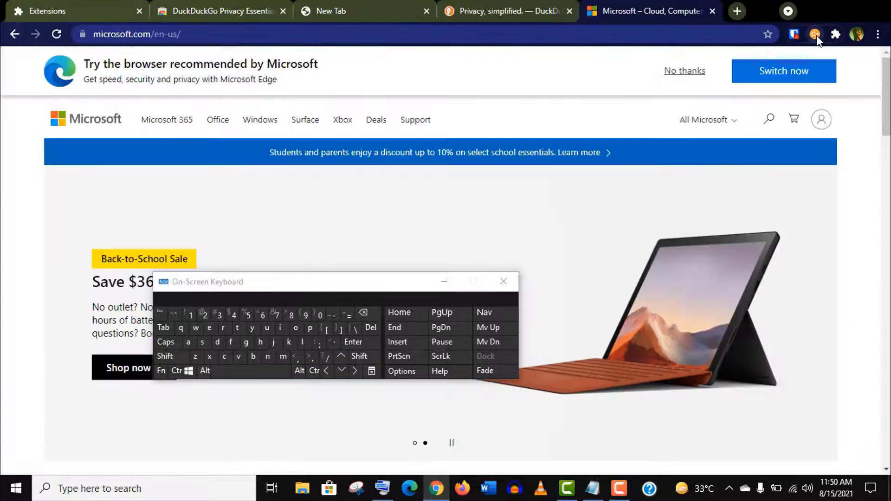
left_click(816, 34)
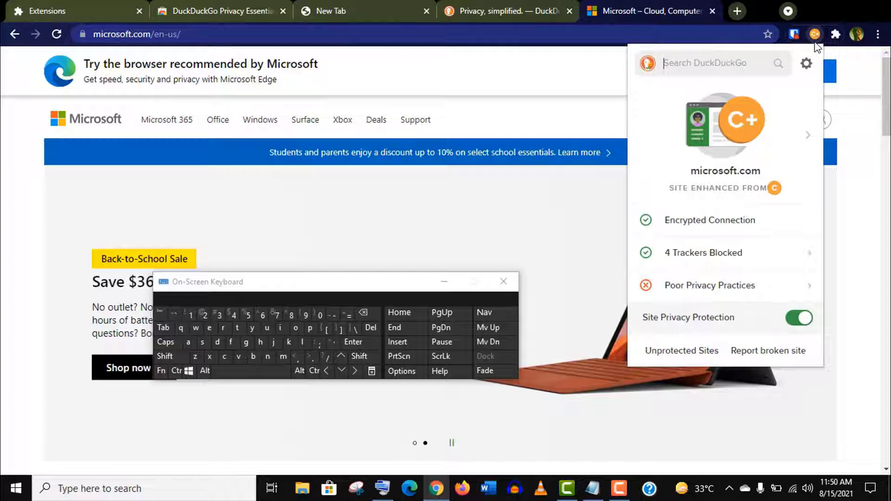
left_click(733, 256)
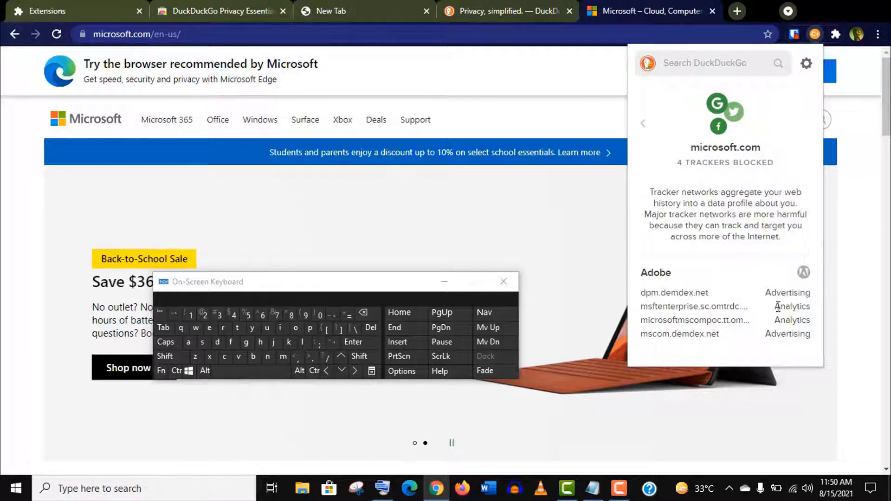
left_click(483, 105)
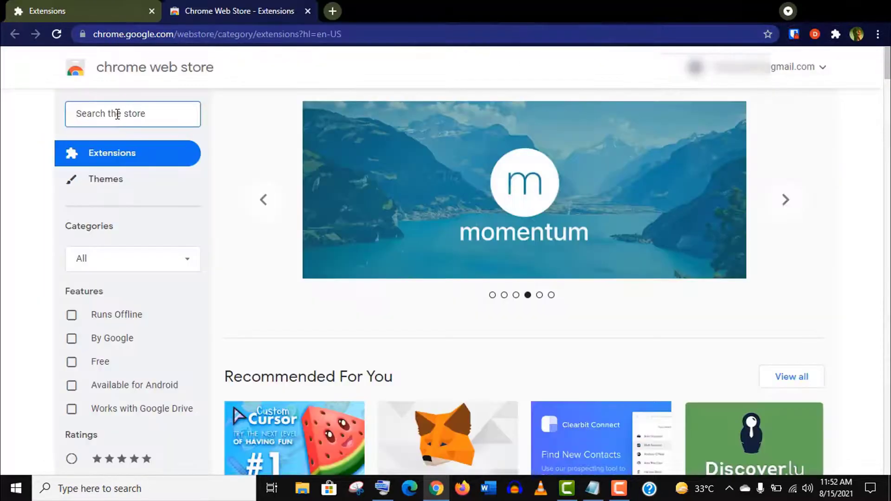
Search the Web Store for AdBlock and open the AdBlock — best ad blocker listing
type("AdBlock")
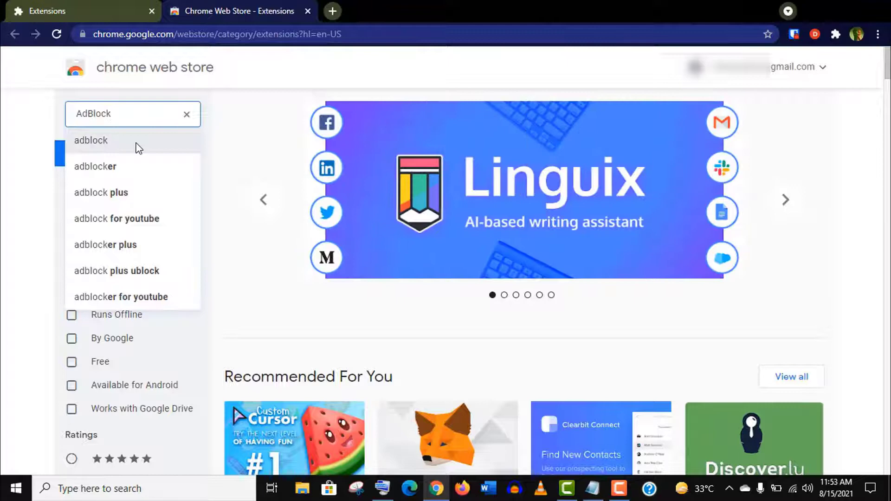
left_click(136, 144)
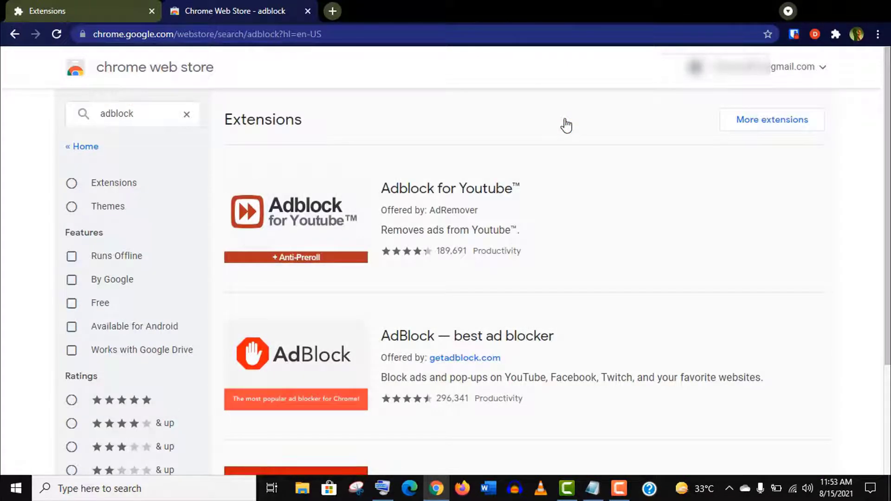
scroll(566, 126, "down", 3)
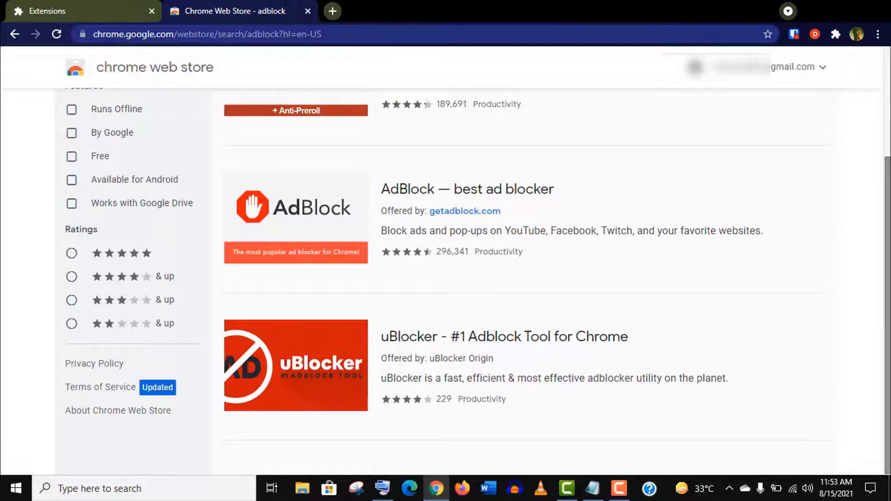
mouse_move(428, 255)
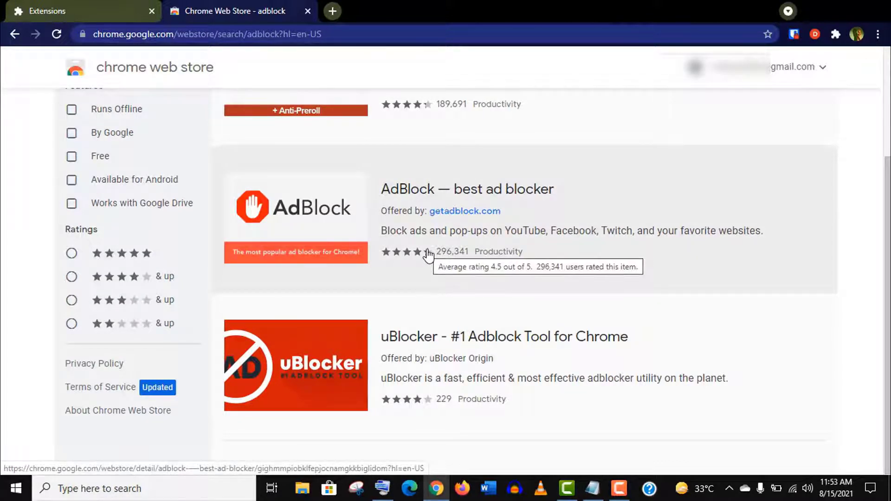
left_click(427, 255)
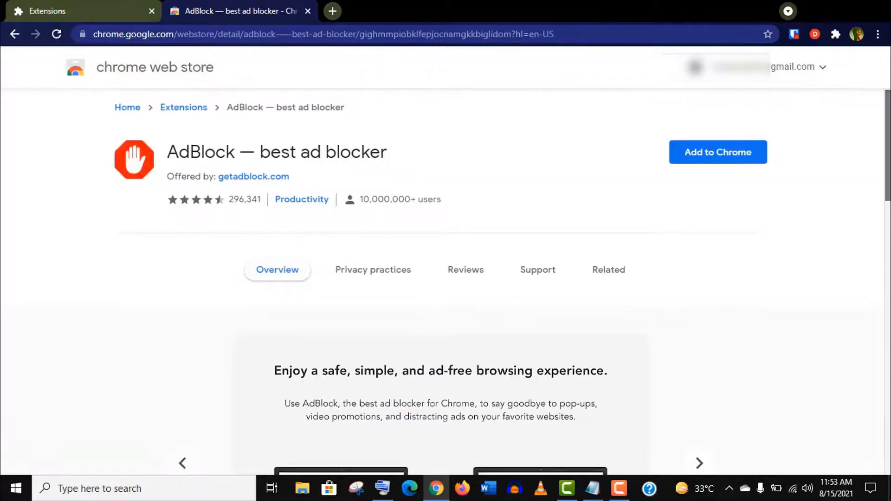
scroll(446, 279, "down", 10)
scroll(446, 278, "down", 2)
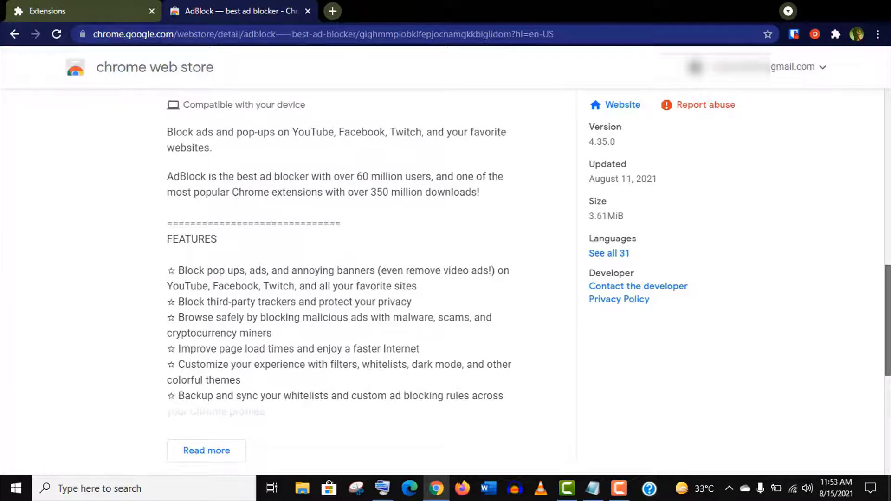
scroll(179, 196, "down", 2)
left_click_drag(179, 198, 376, 198)
scroll(392, 246, "up", 10)
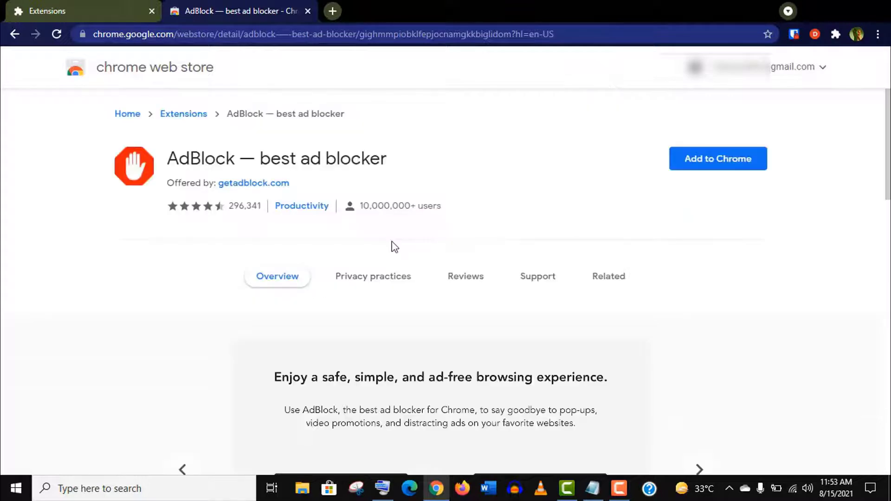
Add AdBlock to Chrome and close its thank-you page
left_click(694, 166)
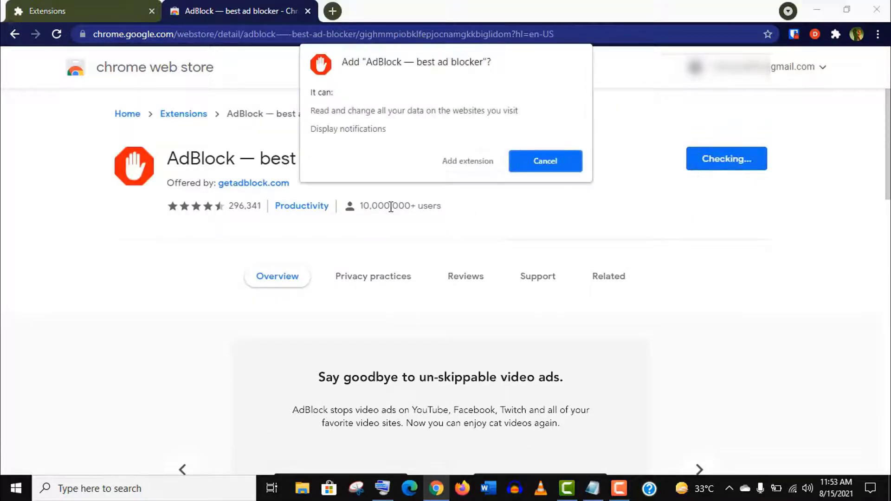
left_click(465, 161)
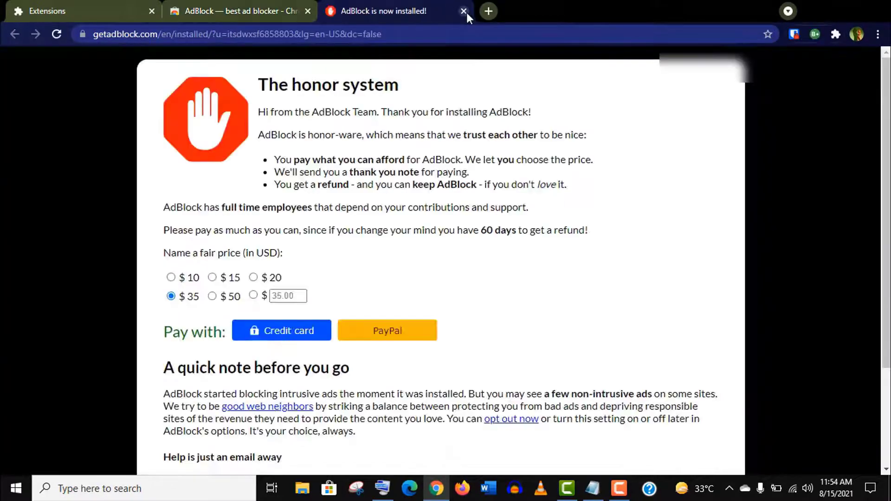
left_click(464, 11)
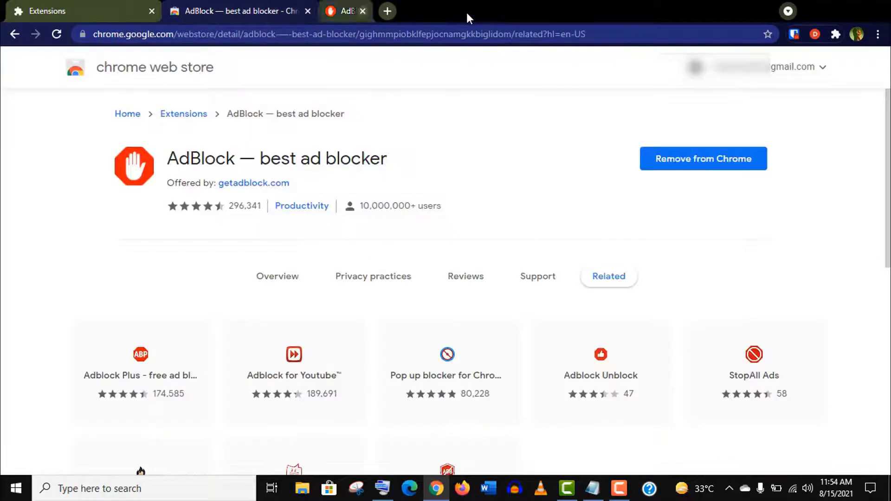
Pin AdBlock to the toolbar, close the store tab and return to the Extensions page
left_click(835, 34)
left_click(804, 128)
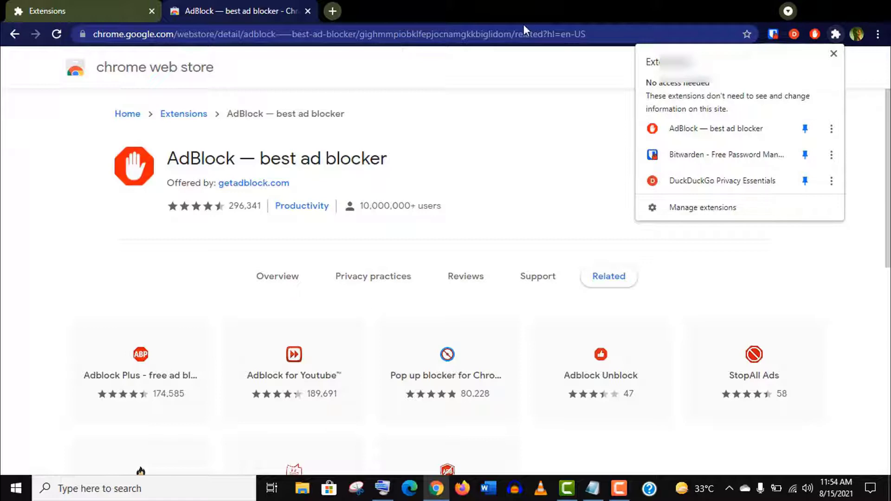
left_click(332, 11)
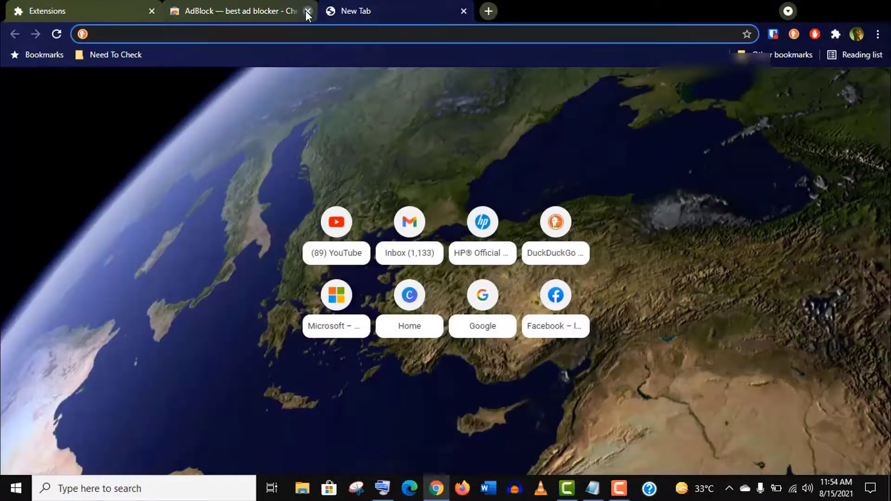
left_click(308, 11)
left_click(101, 2)
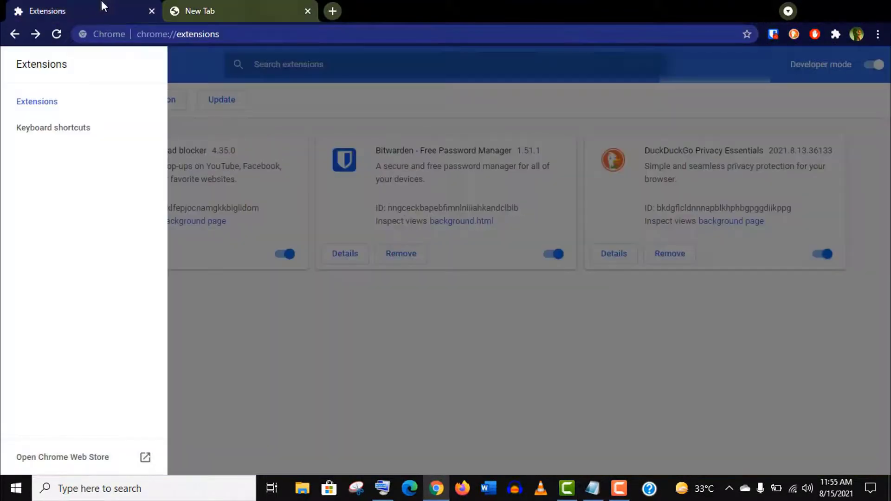
Turn AdBlock off and visit yts.mx, closing the Top Desired Deals ad tab
left_click(310, 330)
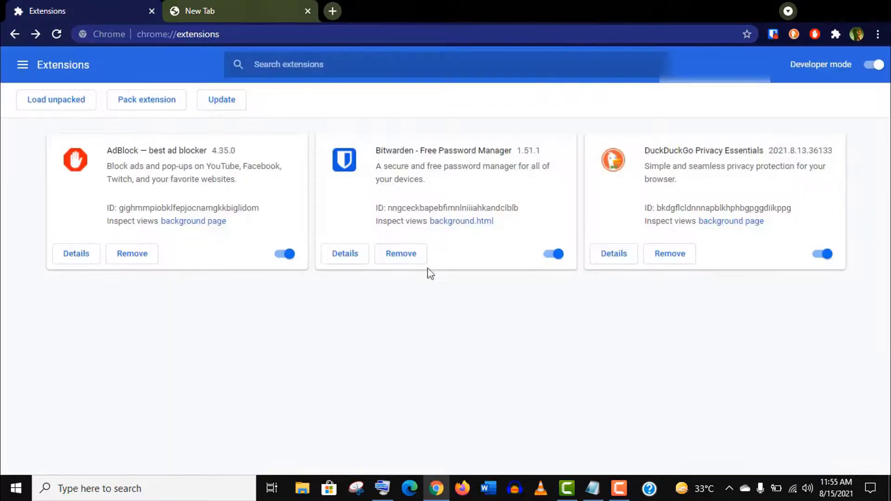
left_click(284, 254)
left_click(264, 7)
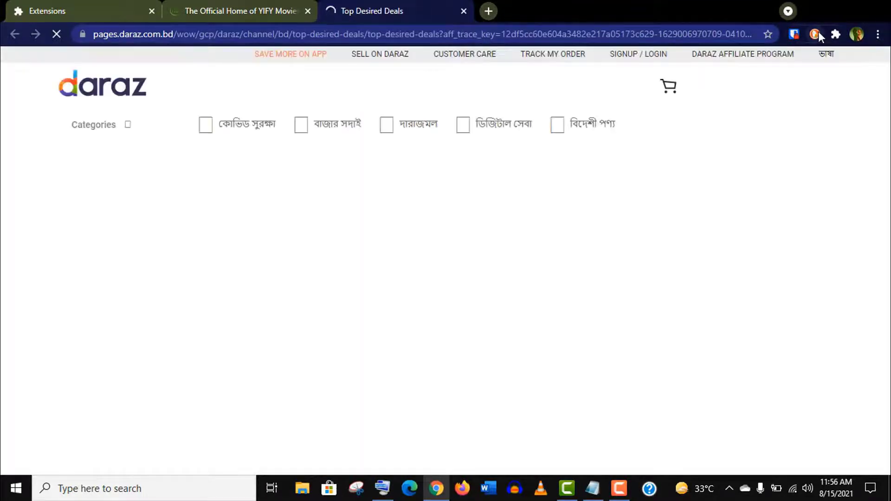
left_click(464, 11)
Open The Suicide Squad movie page, dismiss its ads, then close it and return to Extensions
left_click(171, 333)
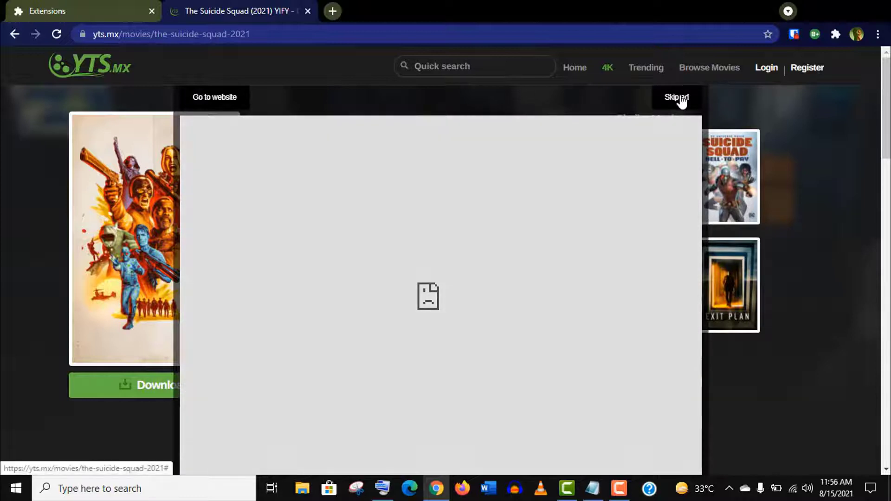
left_click(678, 97)
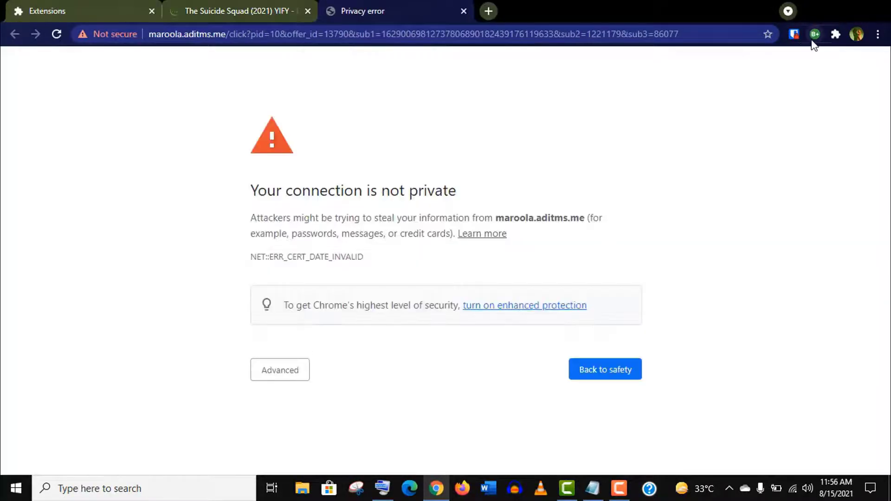
left_click(464, 10)
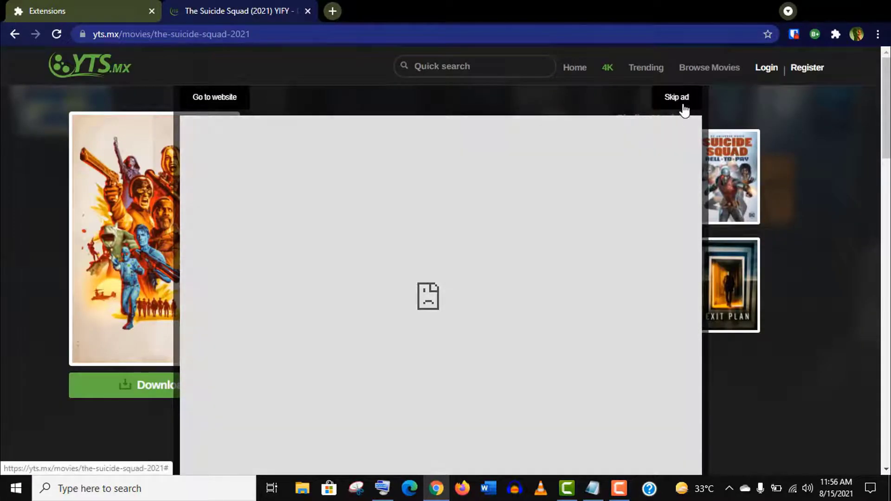
left_click(331, 17)
left_click(307, 10)
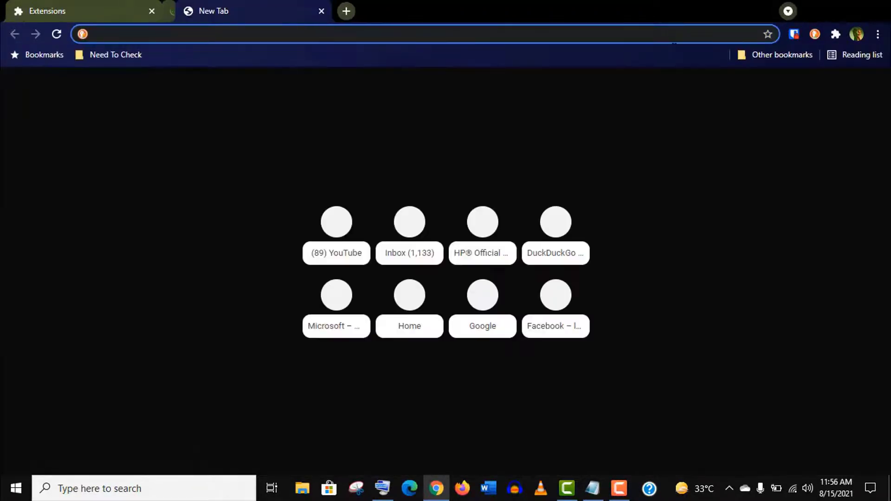
left_click(835, 34)
left_click(47, 10)
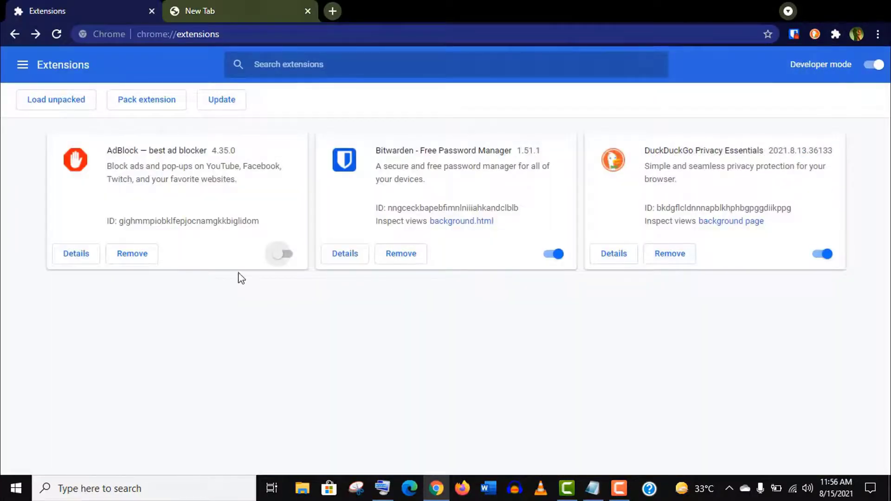
Turn AdBlock back on and reopen The Suicide Squad page on yts.mx
left_click(291, 255)
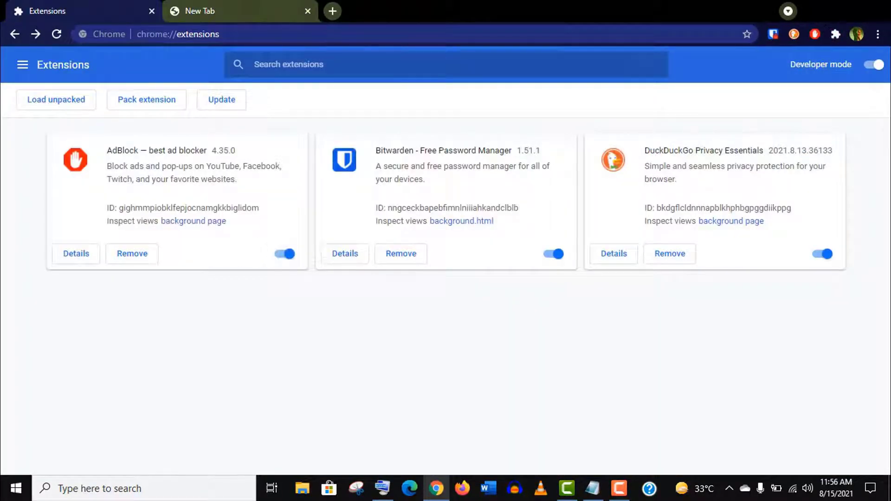
left_click(267, 7)
type("yts.mx")
key("Return")
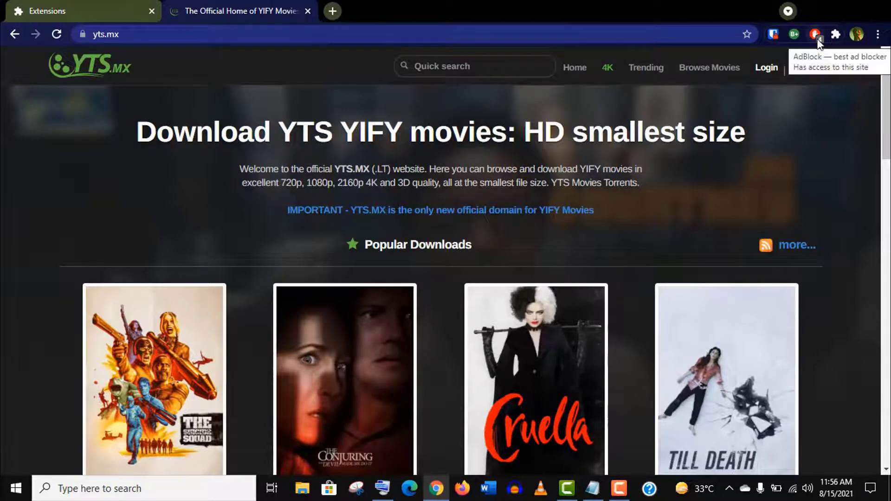
left_click(118, 348)
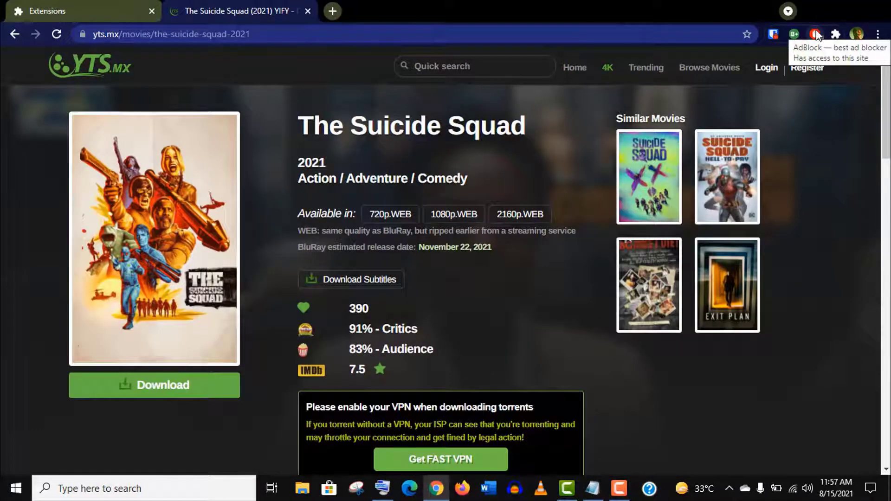
Check AdBlock's summary of 6 ads blocked, then close the movie tab
left_click(815, 33)
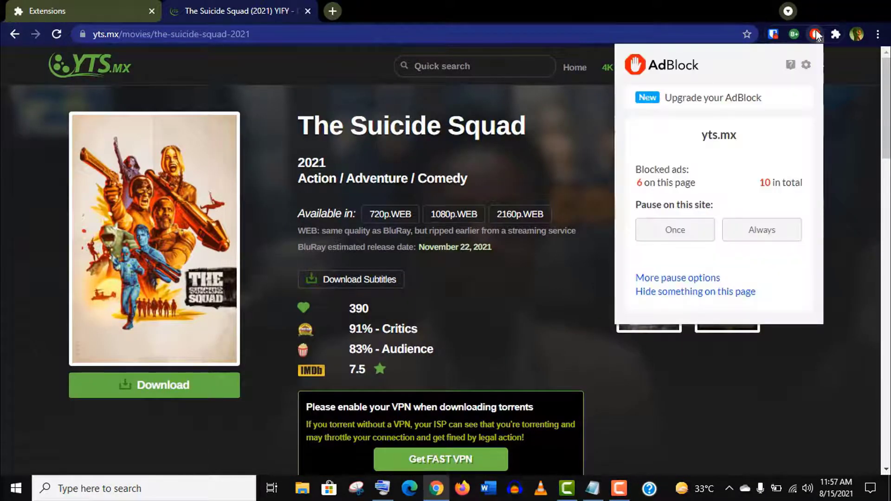
left_click(851, 149)
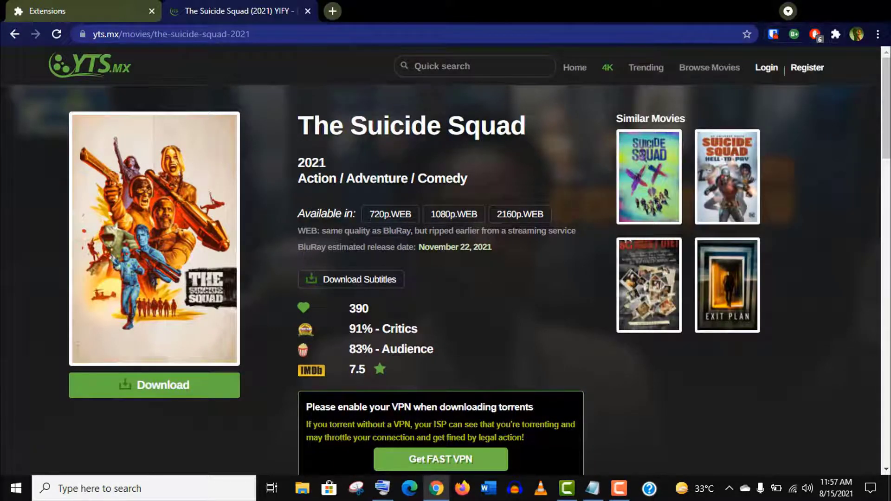
mouse_move(885, 153)
left_mouse_down()
mouse_move(884, 201)
mouse_move(884, 155)
left_mouse_up()
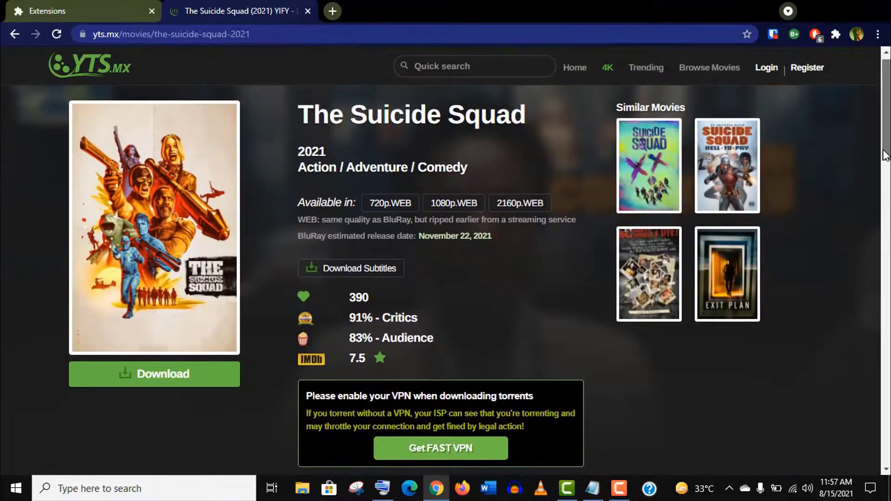
left_click(326, 13)
left_click(308, 11)
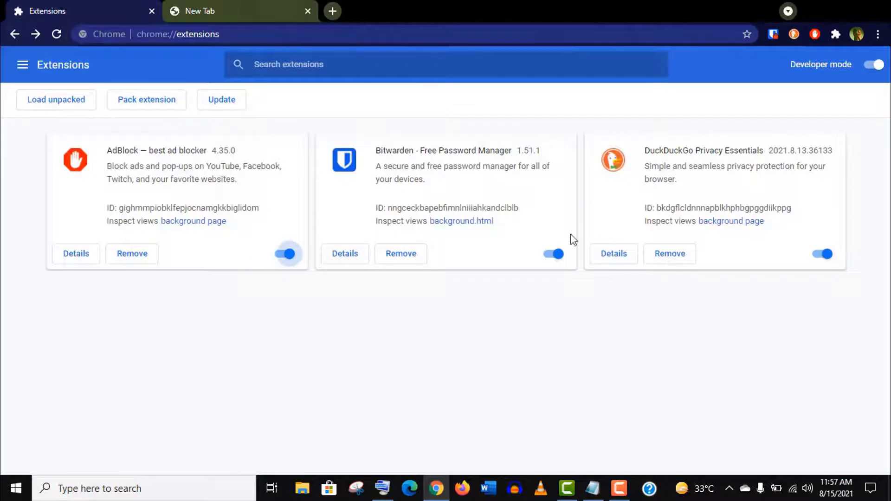
Go to the Chrome Web Store and open the Hola Free VPN Proxy Unblocker listing
left_click(23, 65)
left_click(58, 457)
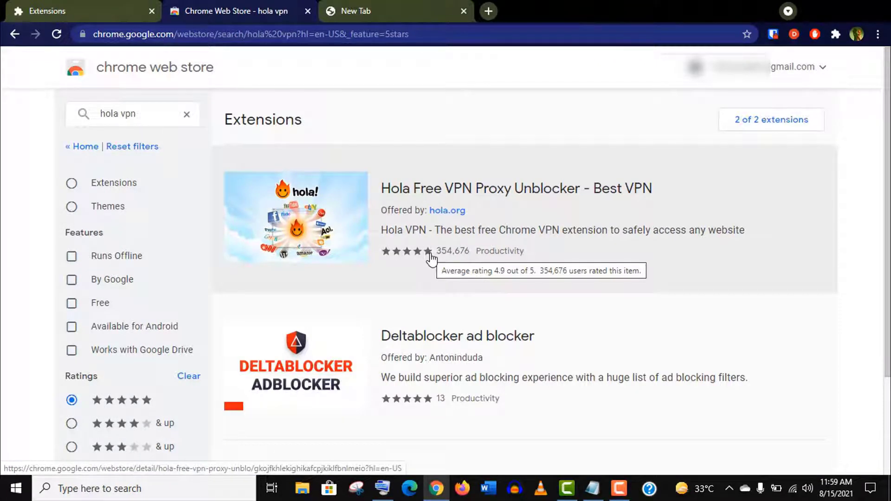
left_click(455, 193)
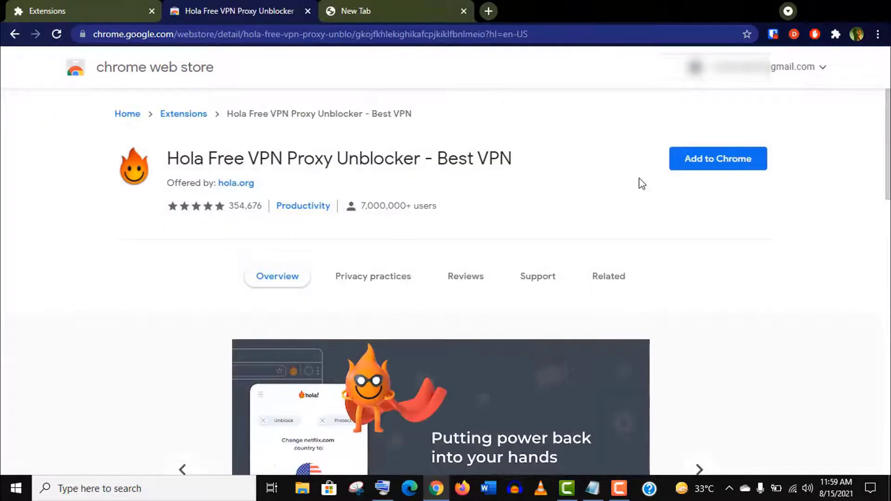
left_click_drag(887, 130, 887, 272)
scroll(445, 282, "down", 1)
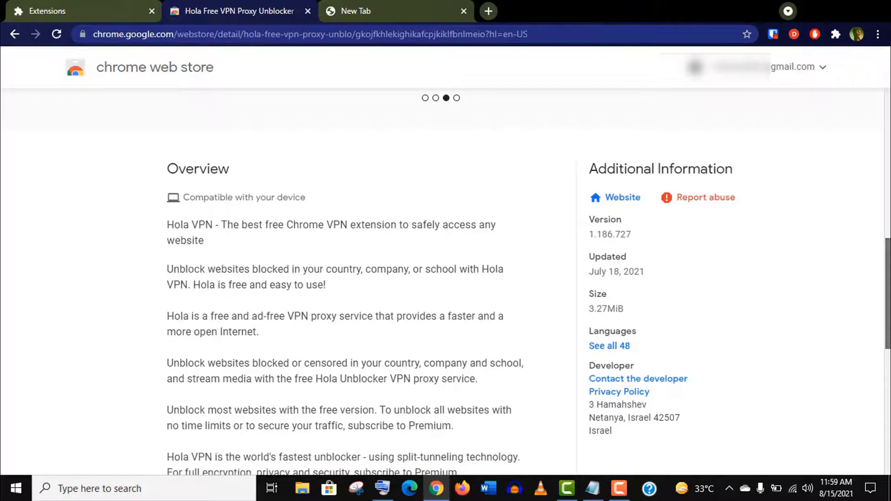
left_click_drag(888, 277, 888, 310)
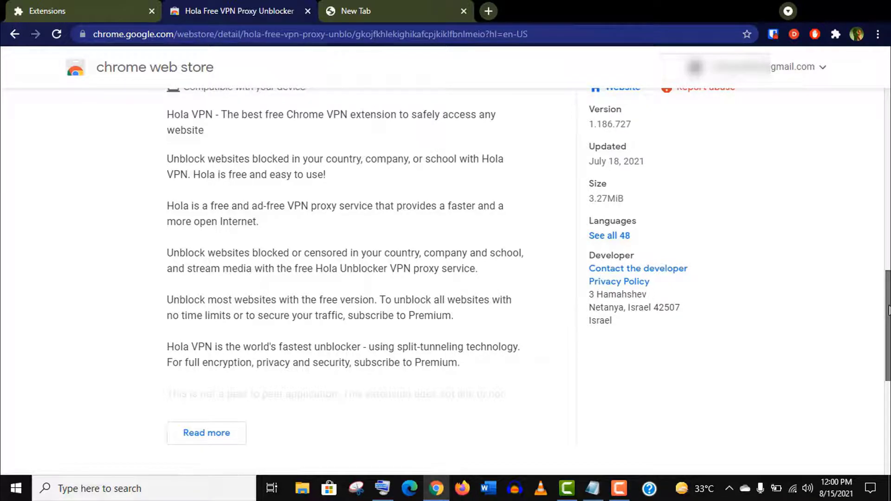
left_click_drag(888, 310, 888, 125)
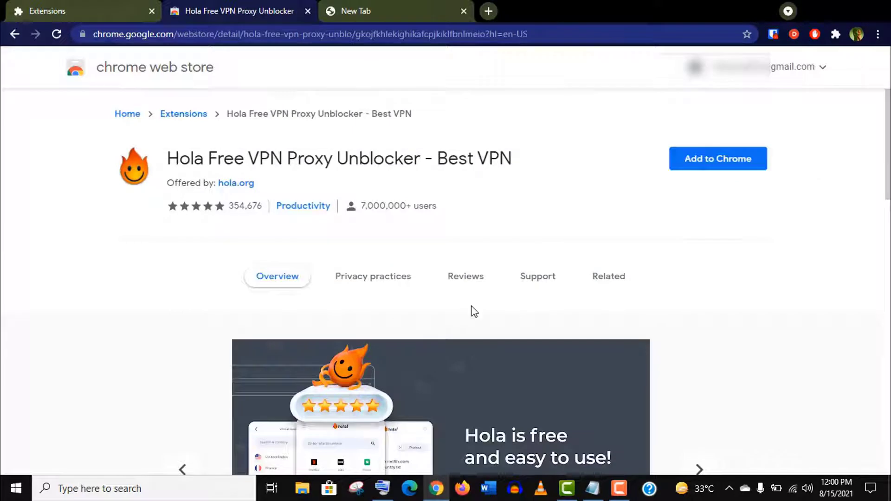
Sort Hola's reviews by Recent and add Hola to Chrome
left_click(466, 277)
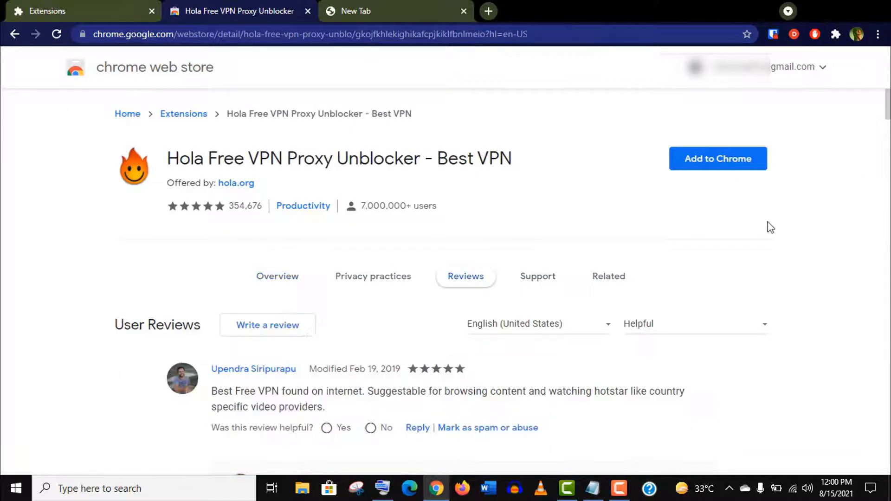
left_click(662, 323)
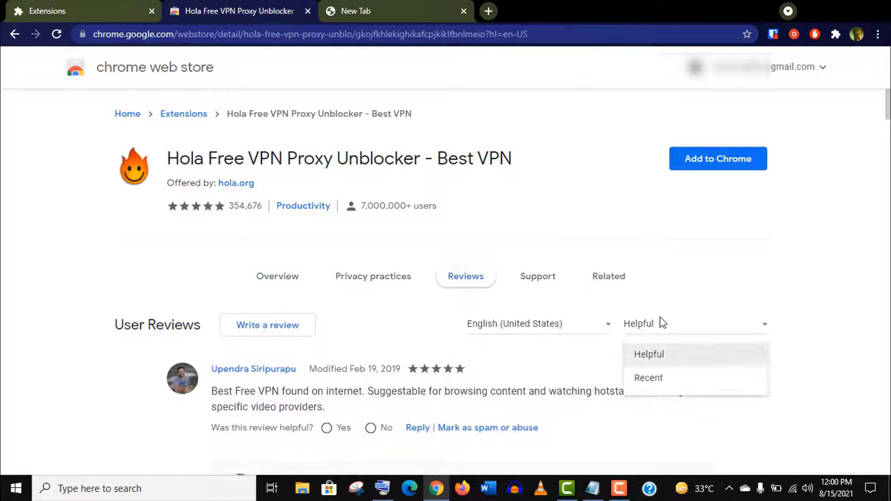
left_click(653, 379)
left_click_drag(888, 130, 888, 111)
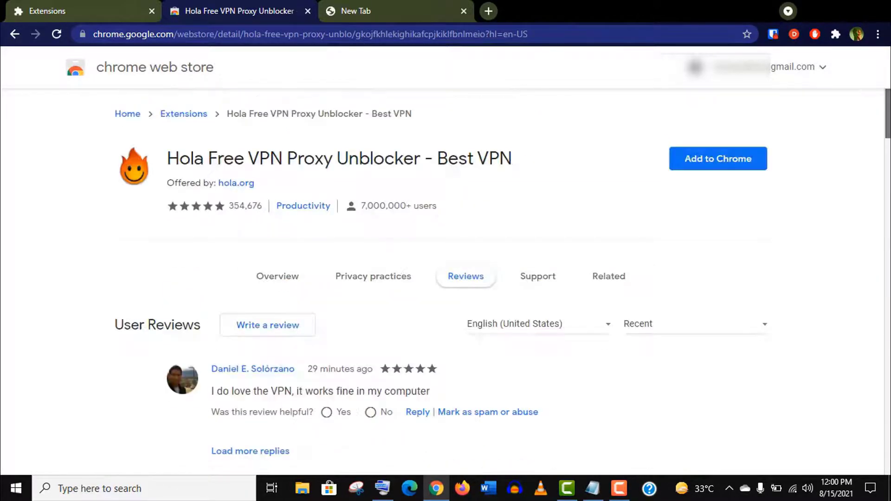
left_click(712, 168)
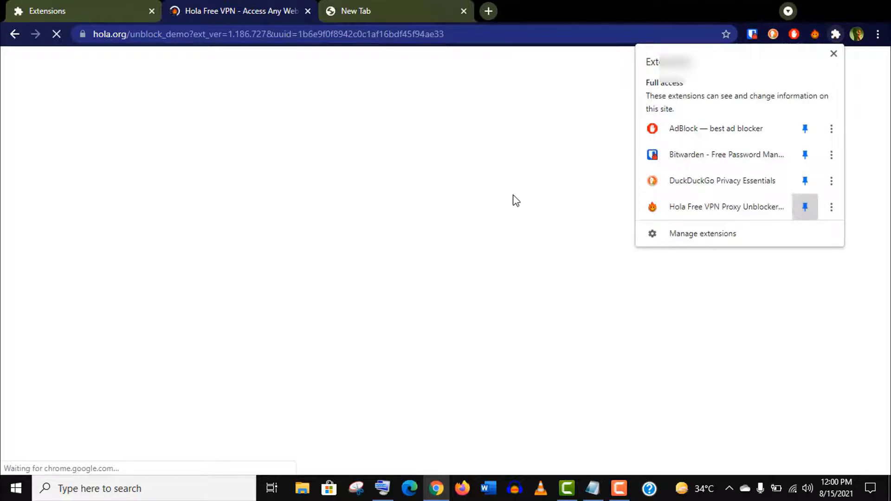
Check the Hola VPN popup in incognito showing United States, then dismiss it
left_click(61, 10)
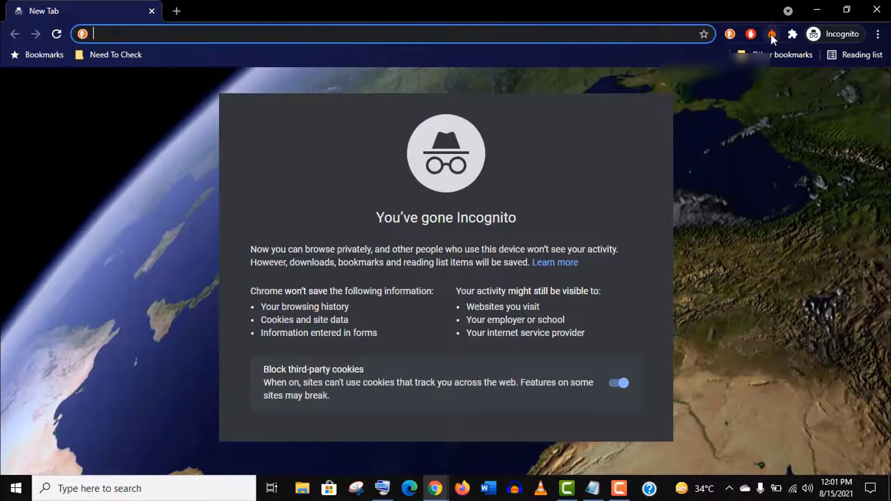
left_click(771, 34)
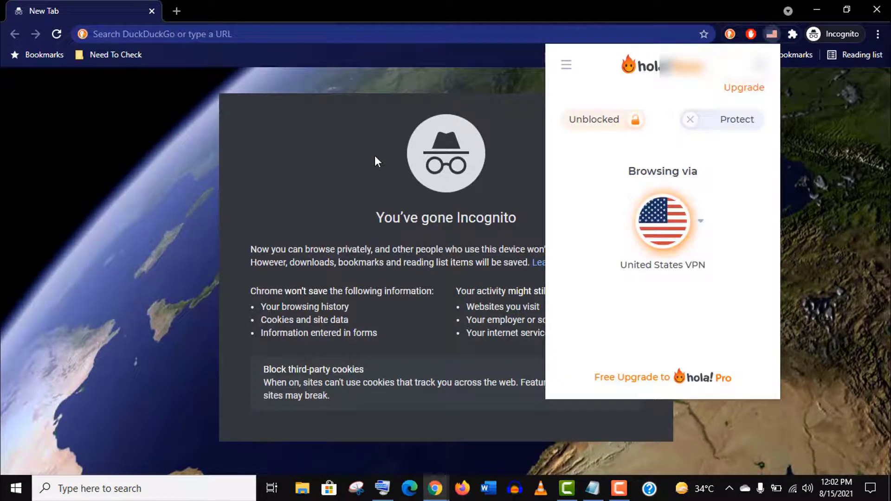
key("Escape")
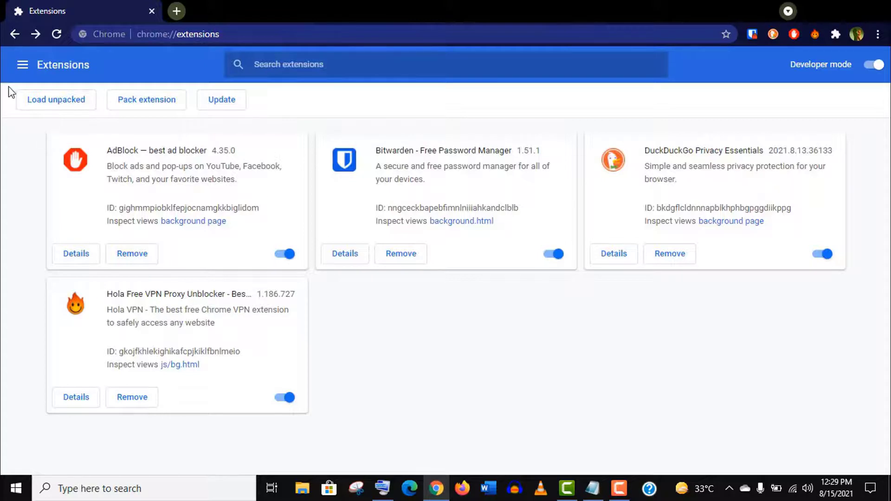
Open the Clean Master: the best Chrome Cache Cleaner store page and browse its Overview
left_click(22, 66)
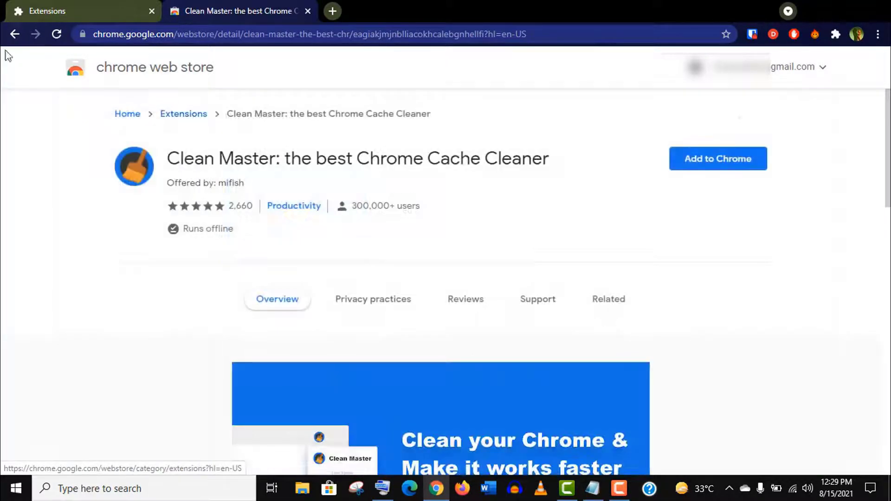
left_click(15, 34)
scroll(735, 305, "down", 10)
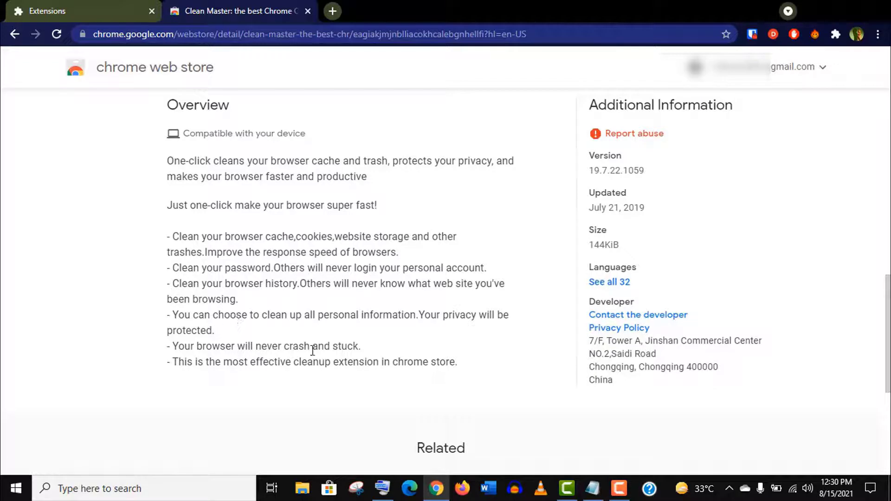
scroll(670, 281, "up", 1)
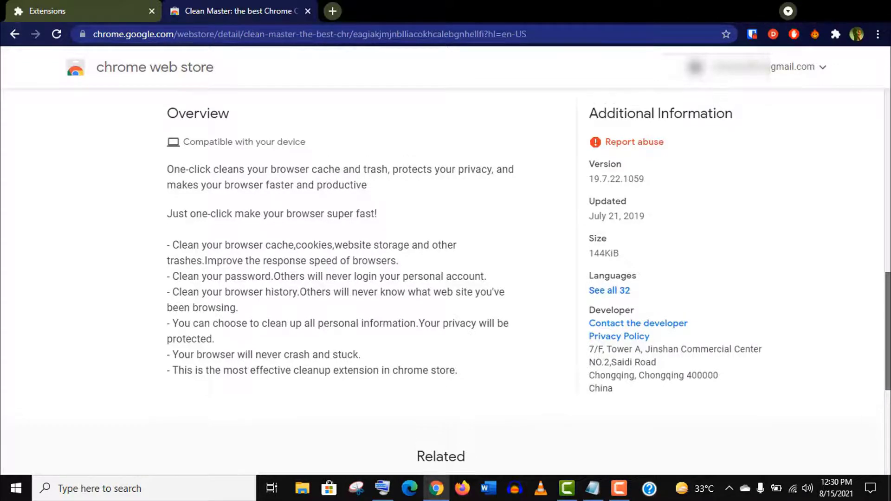
scroll(670, 280, "up", 1)
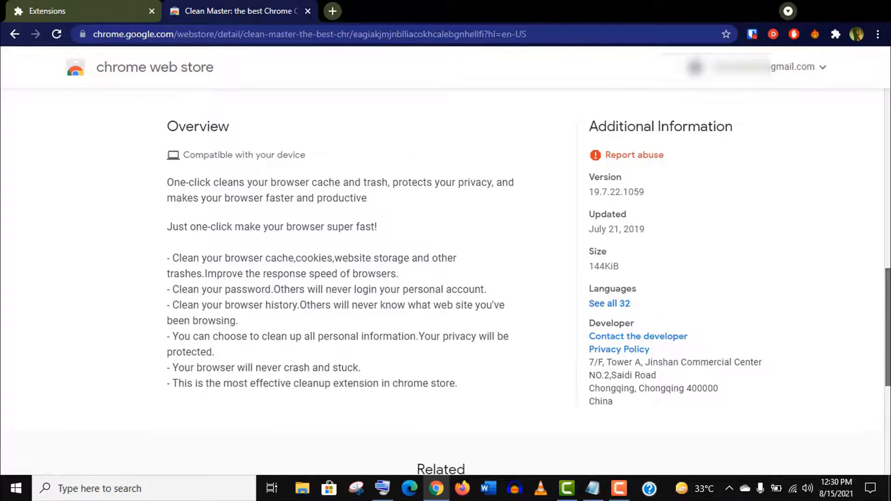
scroll(670, 280, "up", 8)
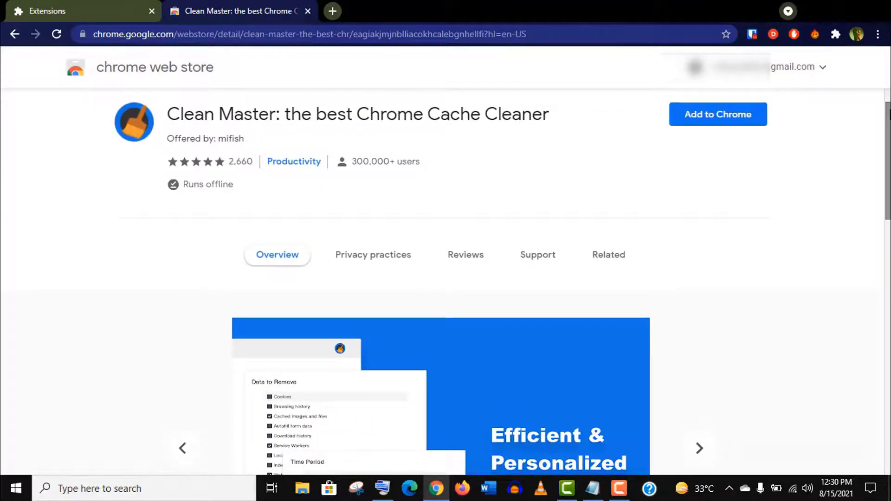
scroll(733, 98, "up", 1)
Install Clean Master and keep its cleaning time period at Last Hour
left_click(705, 159)
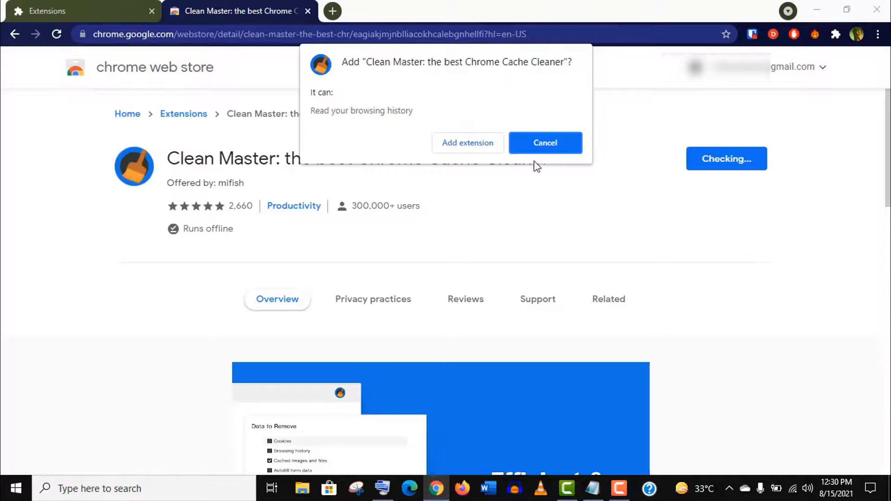
left_click(450, 149)
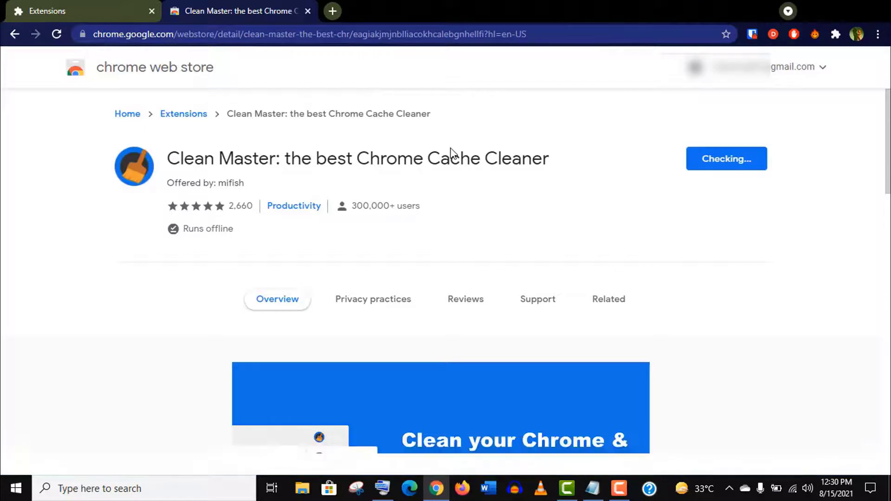
left_click(814, 34)
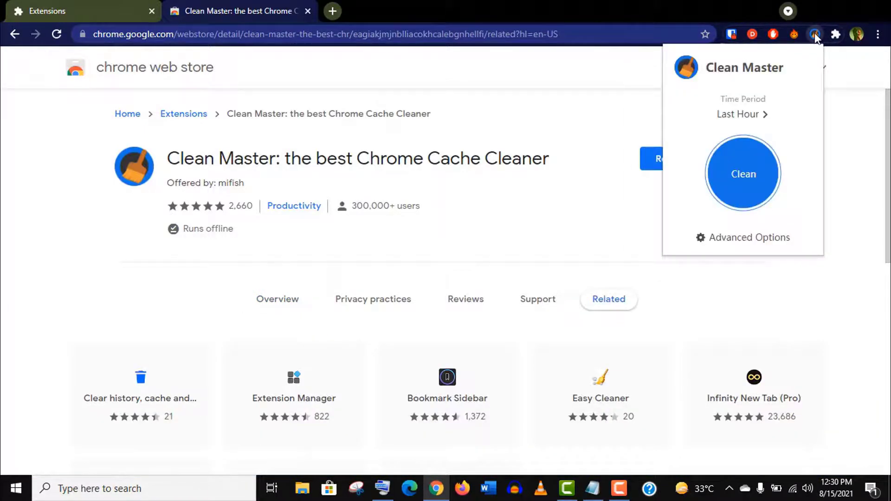
left_click(763, 116)
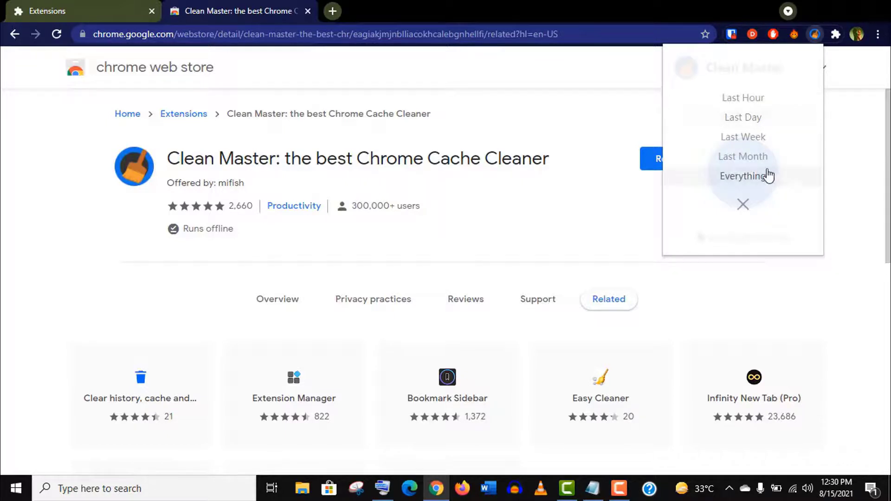
left_click(762, 107)
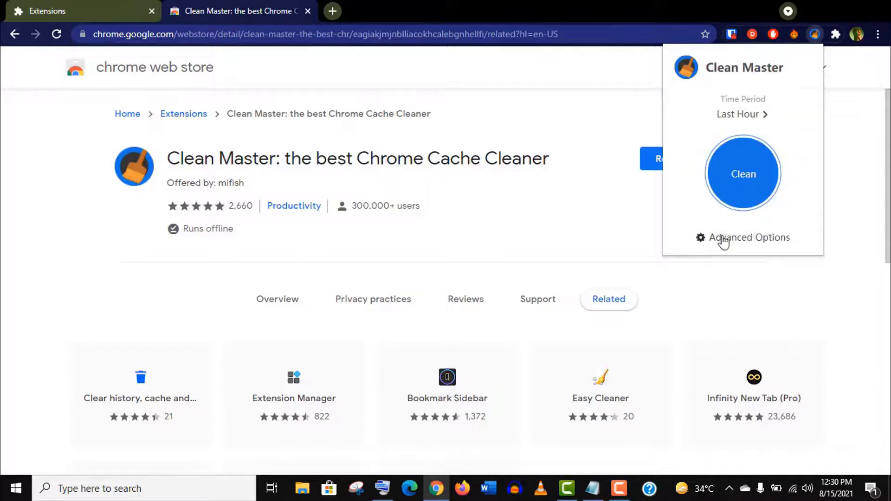
Enable cookies under Data to Remove in Clean Master options and run a cleanup
left_click(723, 239)
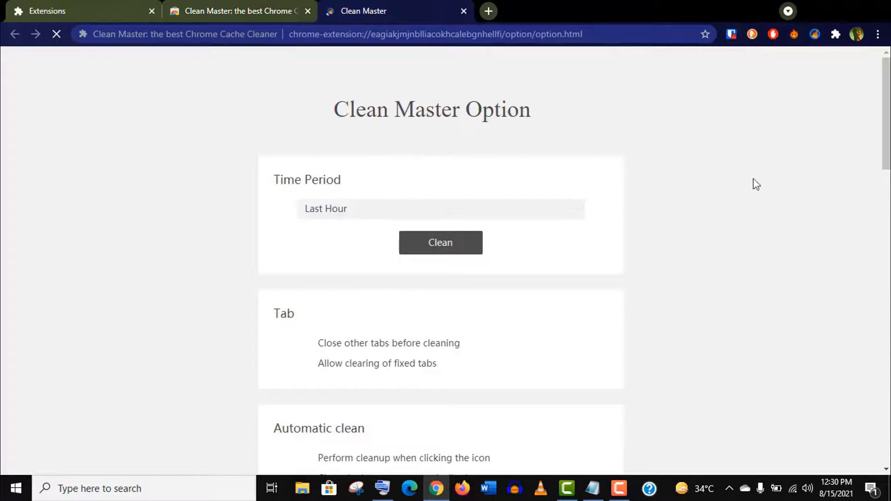
scroll(311, 238, "down", 5)
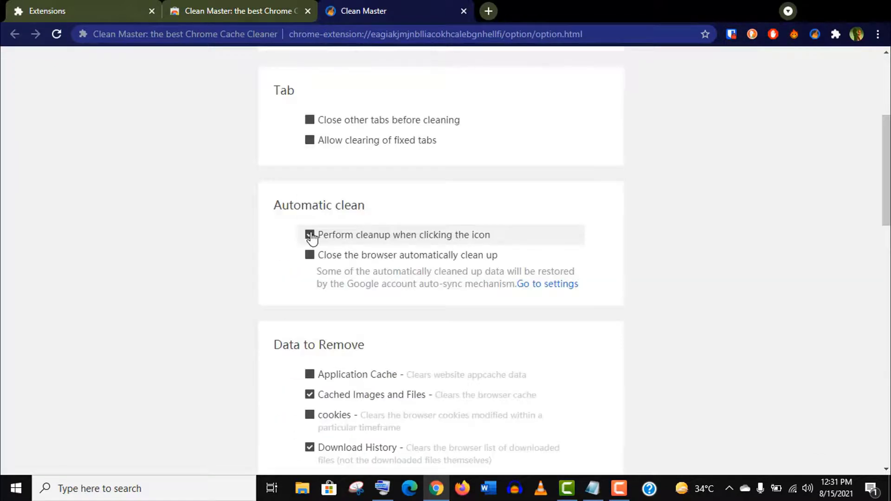
scroll(453, 258, "down", 3)
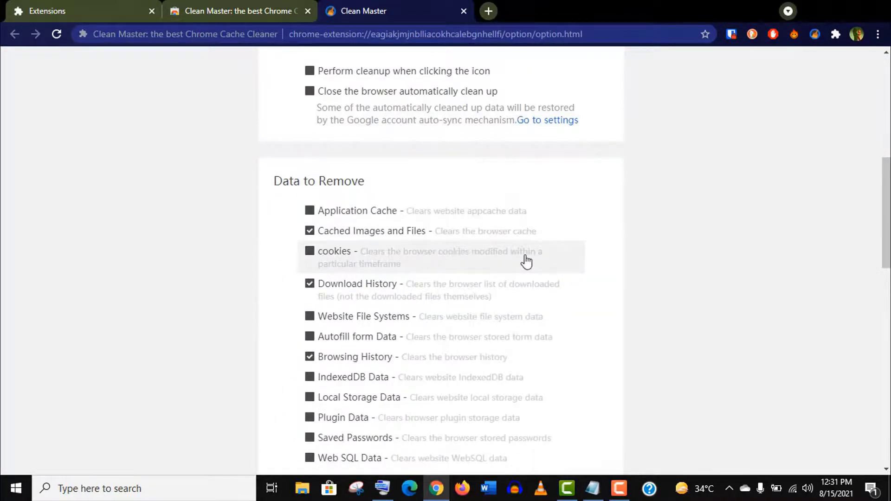
left_click(383, 251)
scroll(379, 248, "down", 3)
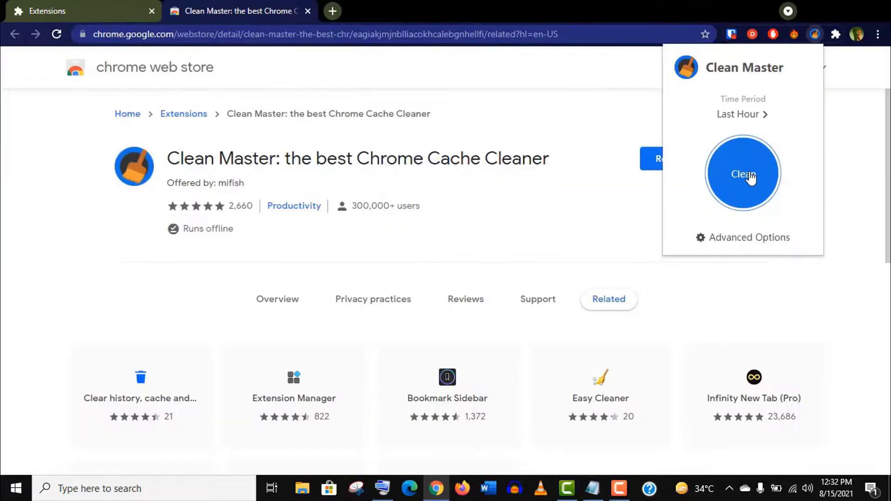
left_click(750, 177)
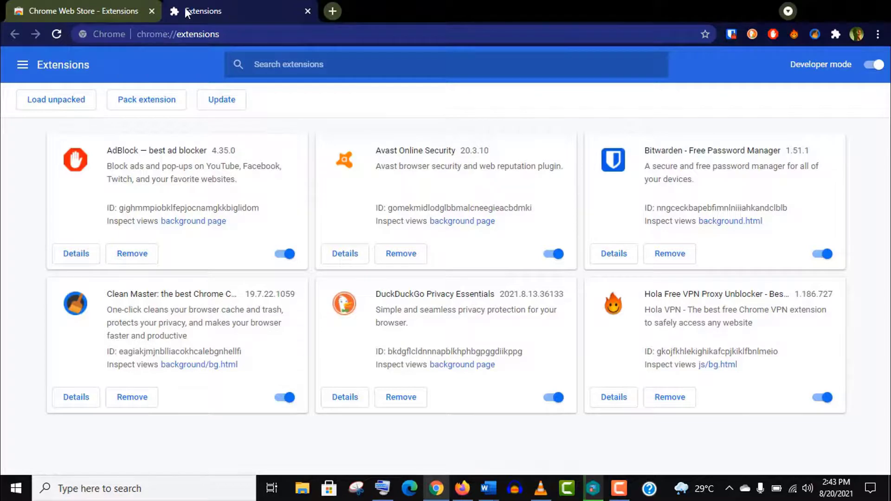
Search the Chrome Web Store for avast
left_click(105, 9)
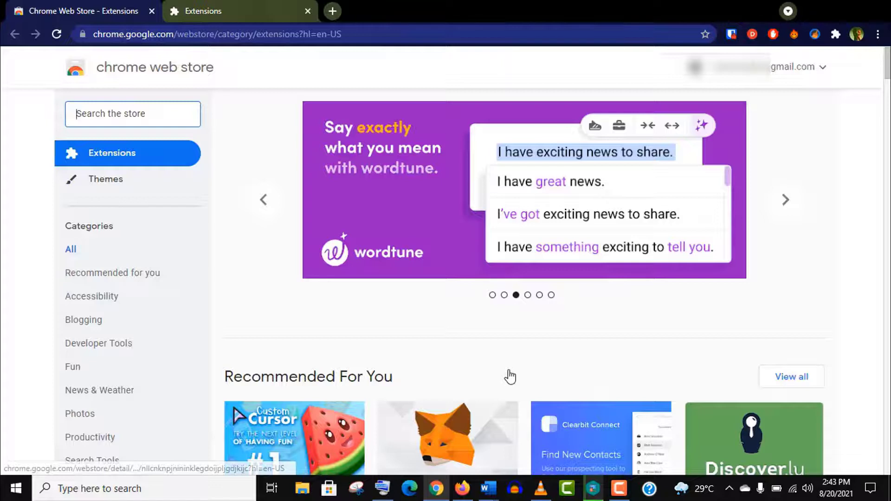
type("avast")
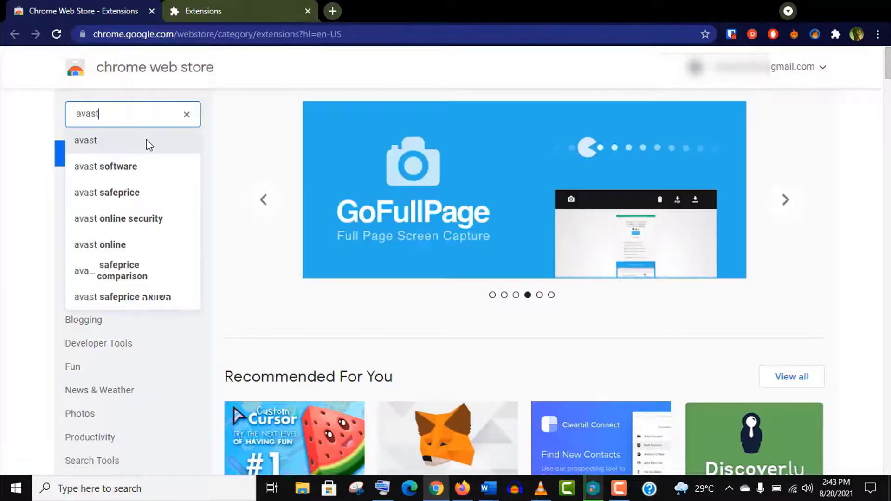
left_click(99, 148)
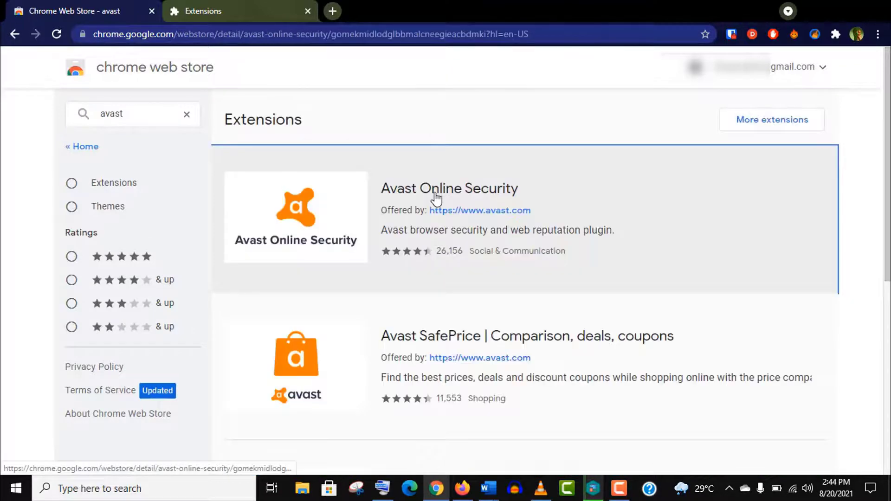
Open the Avast Online Security store listing and expand its full description
left_click(434, 195)
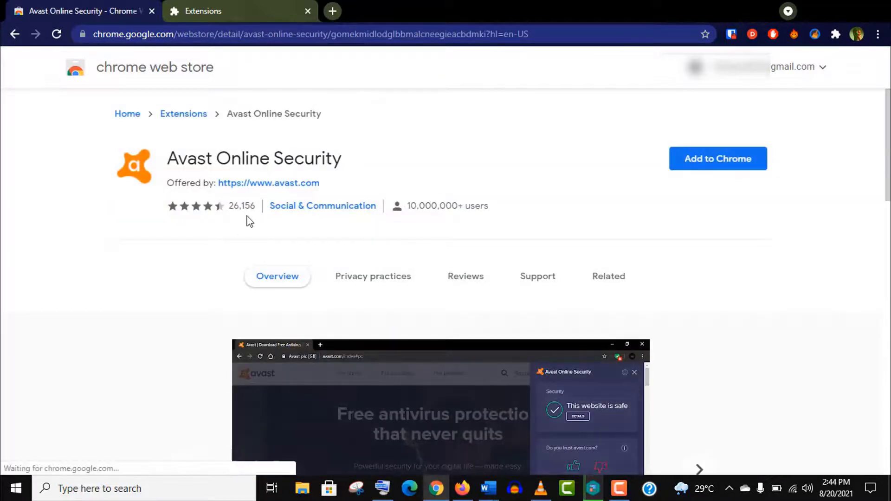
mouse_move(220, 204)
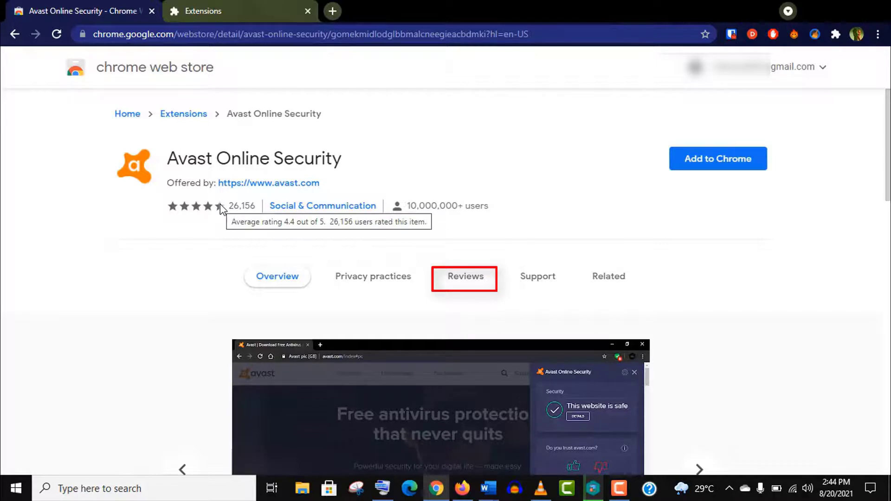
scroll(445, 278, "down", 2)
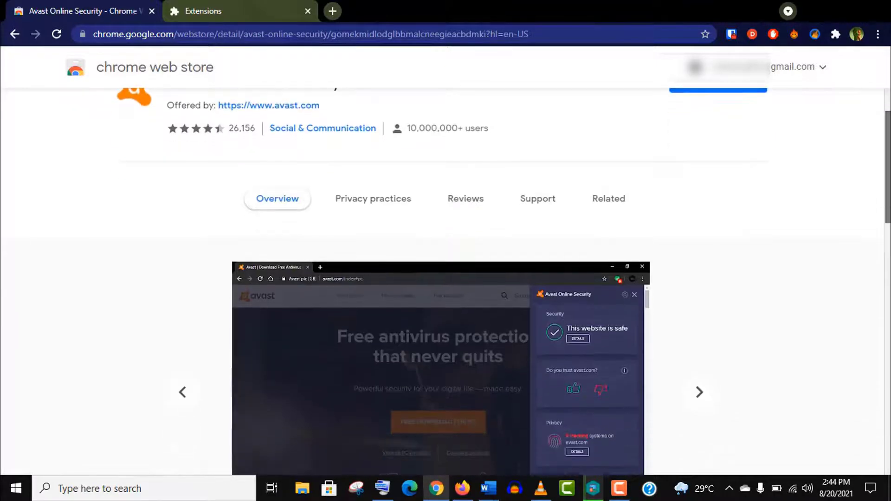
scroll(446, 279, "down", 5)
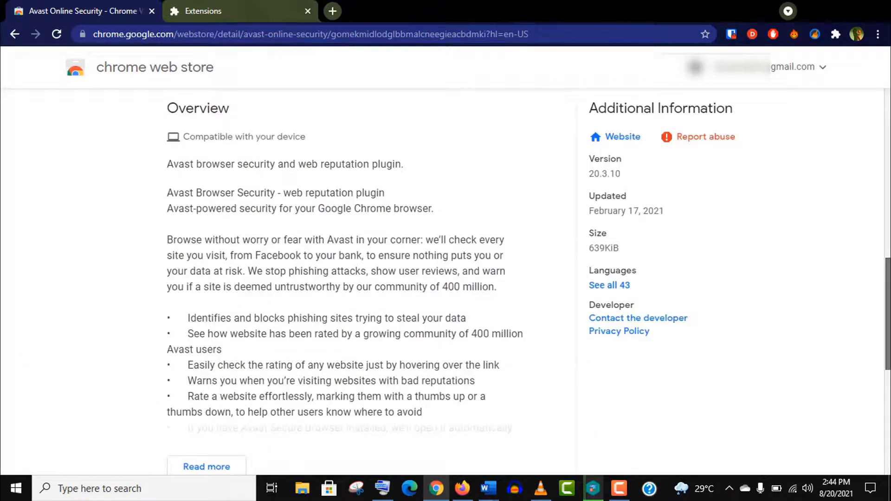
scroll(334, 365, "down", 1)
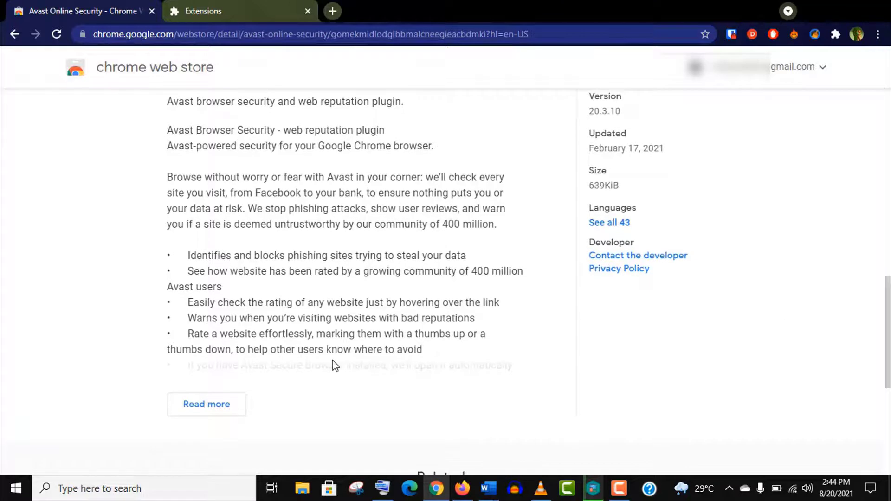
left_click(212, 410)
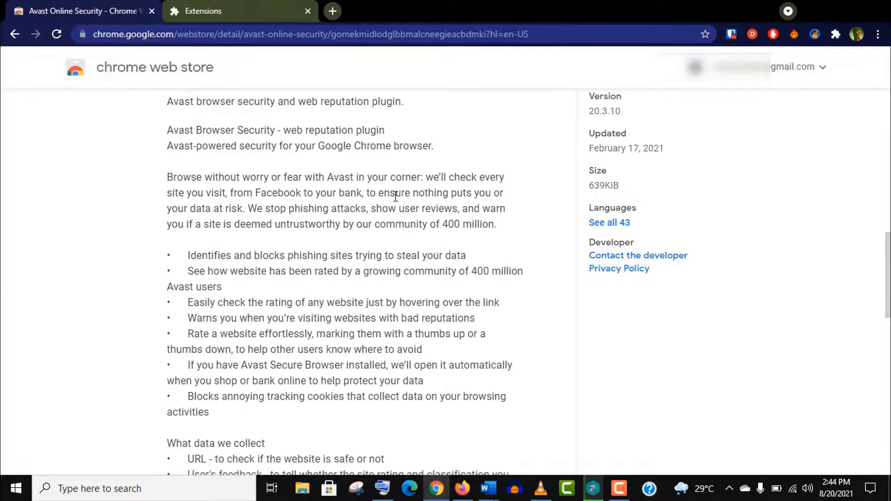
Browse the next set of related extensions, then return to the top of the listing
scroll(886, 279, "down", 2)
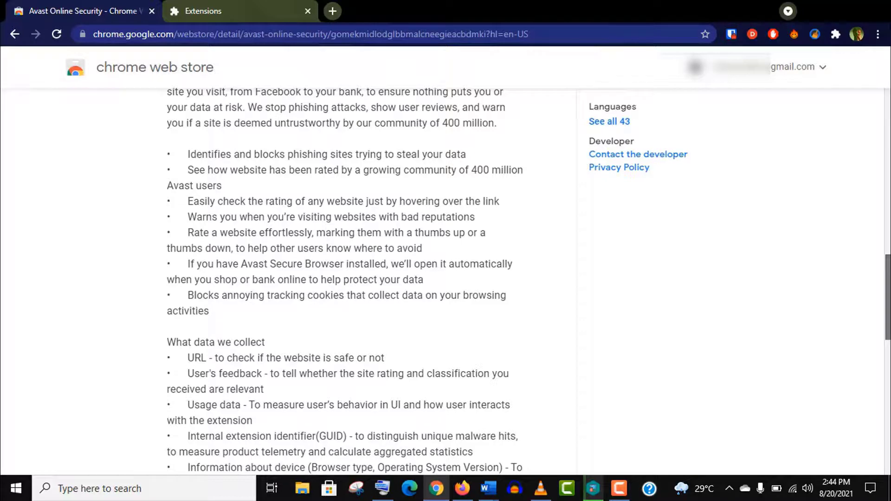
scroll(886, 297, "down", 3)
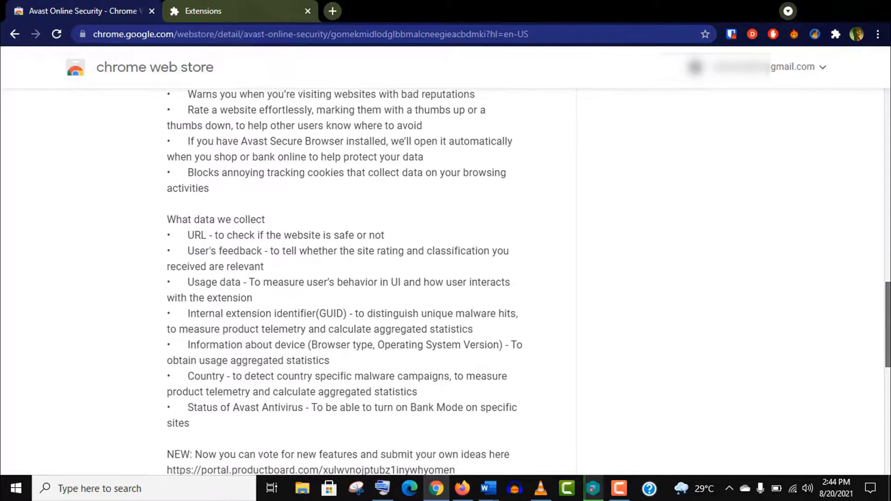
scroll(805, 328, "down", 7)
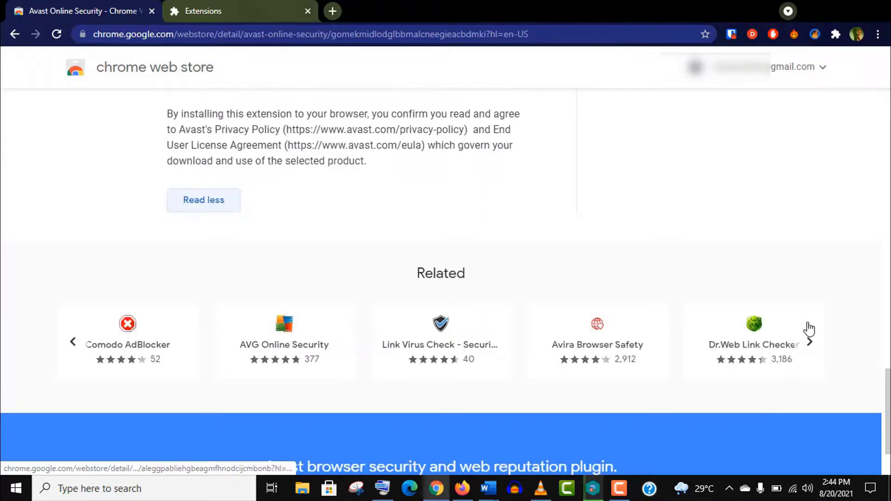
left_click(809, 343)
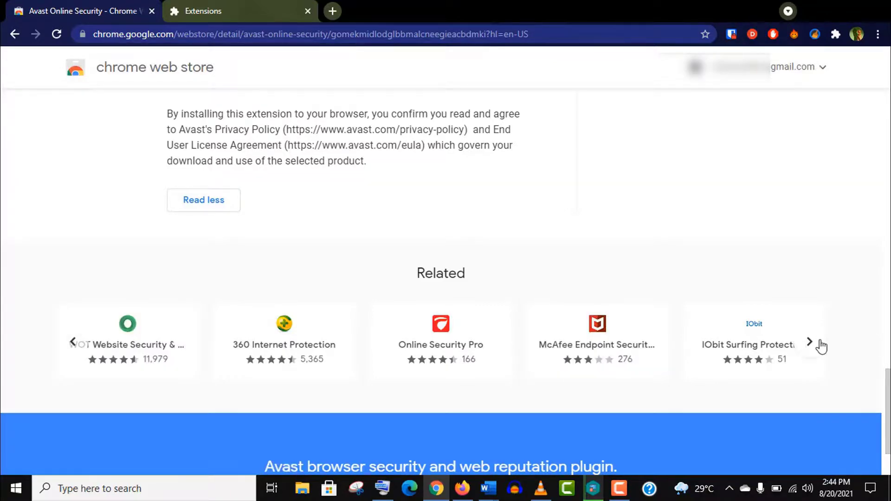
key("Home")
Add Avast Online Security to Chrome and open its extension details page
left_click(718, 158)
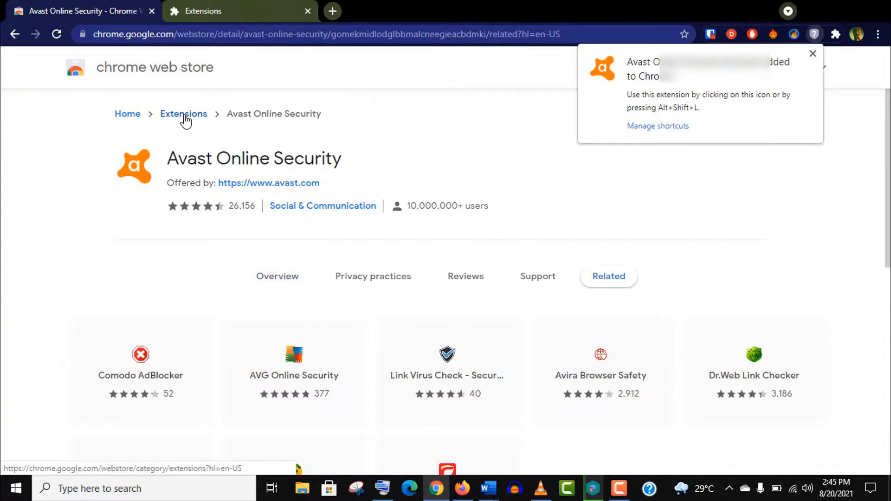
key("ctrl+w")
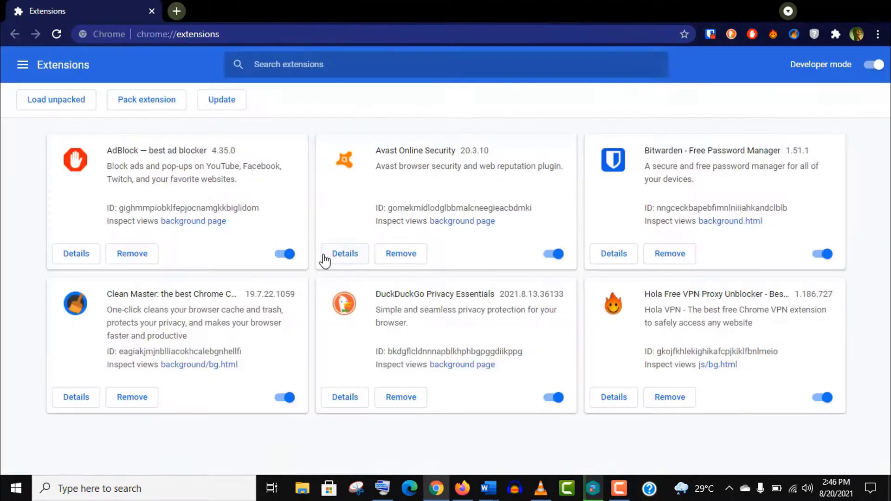
left_click(334, 255)
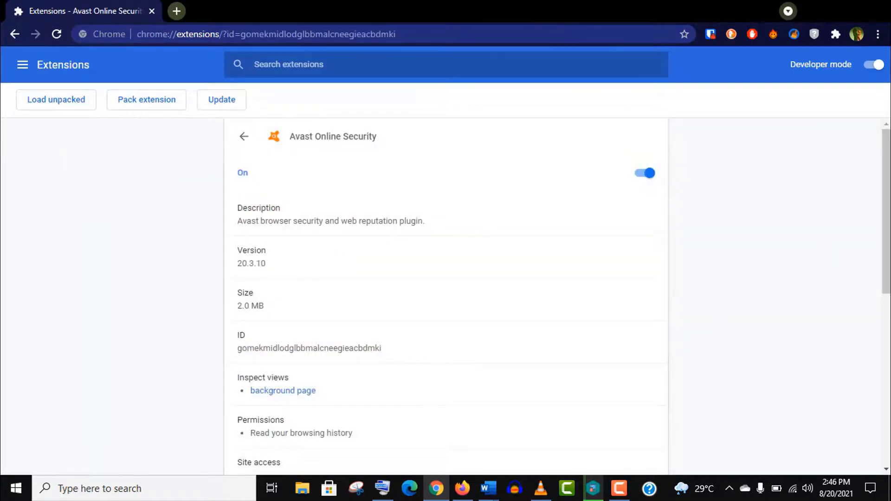
Allow Avast Online Security in Incognito and start a fresh New Tab
scroll(632, 274, "down", 8)
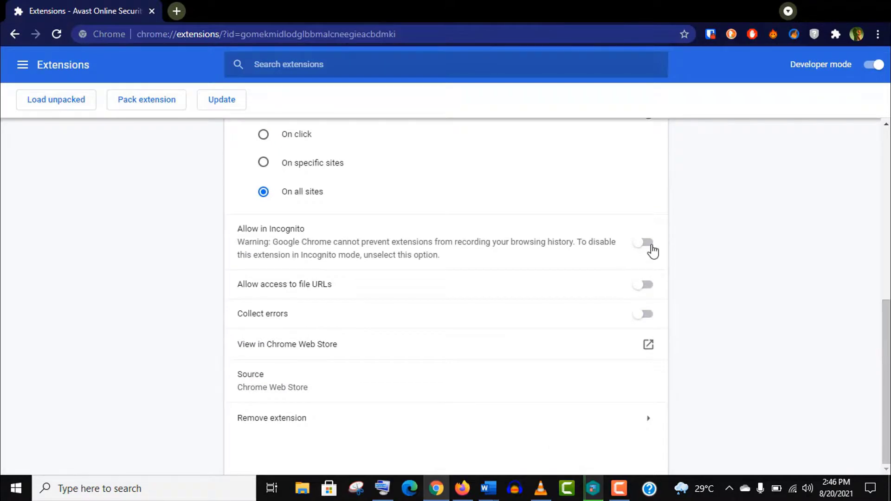
left_click(653, 251)
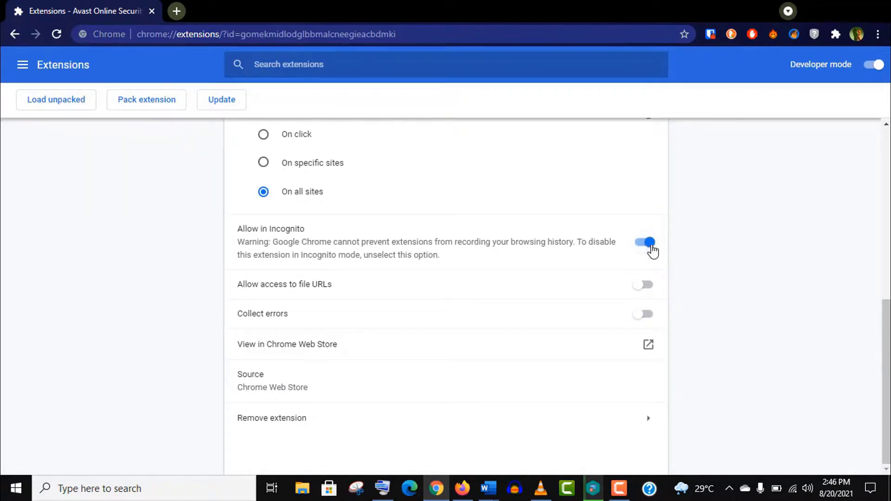
left_click(176, 12)
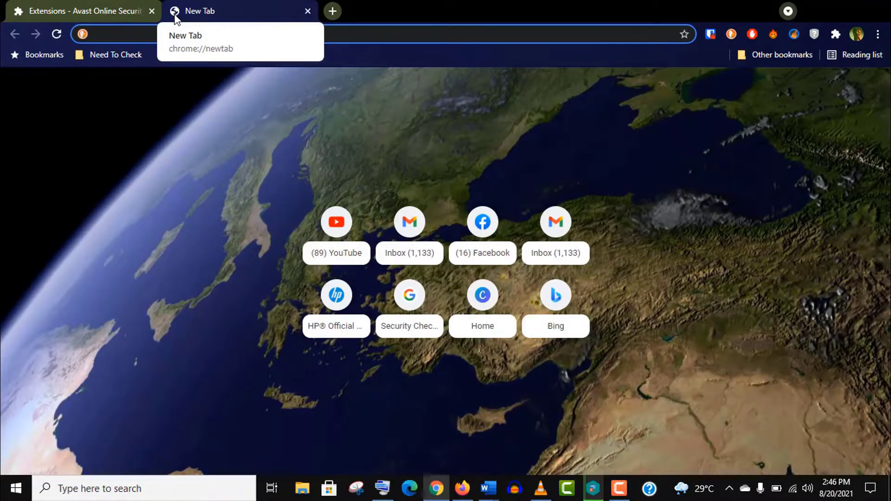
Load the HP Support Assistant page, confirm Avast rates hp.com safe, and return to Avast's details
type("https://www.hp.com/us-en/campaigns/hpsupportassistant/hpsupport.html")
key("Return")
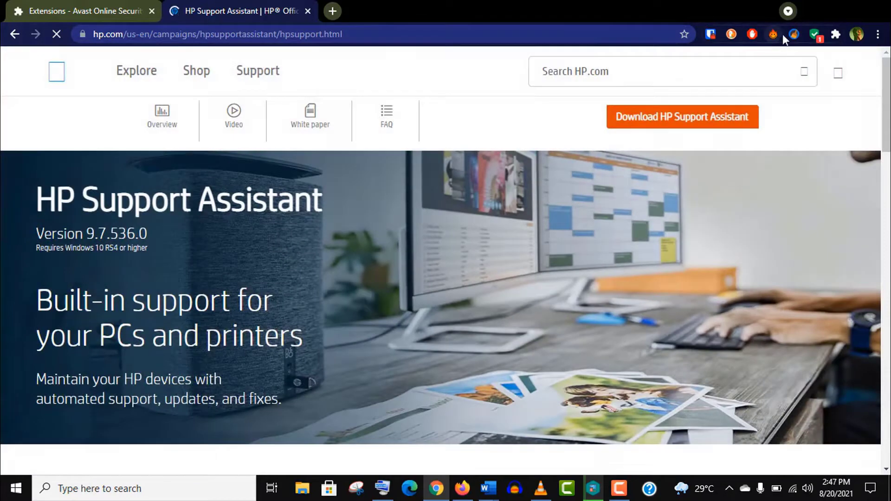
left_click(814, 34)
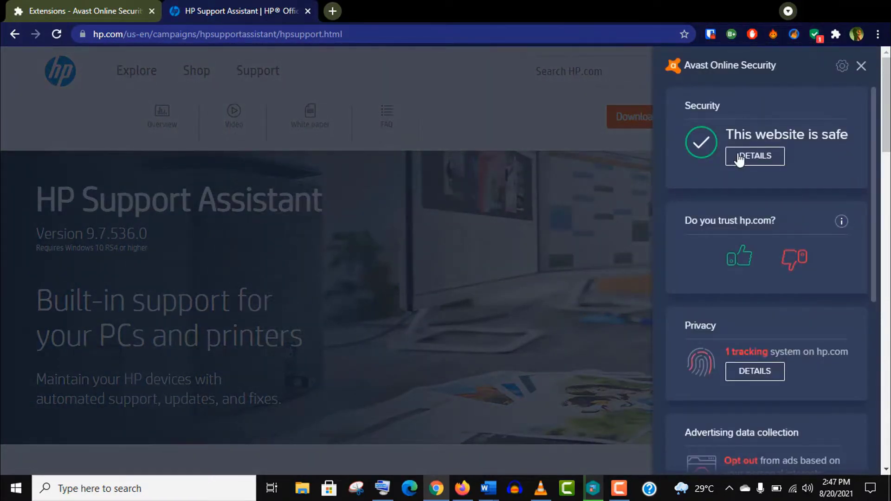
left_click(270, 34)
key("ctrl+1")
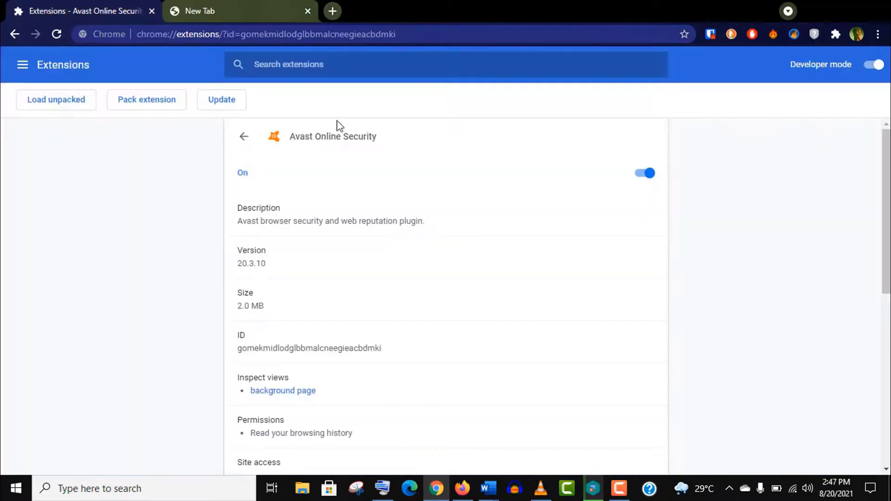
Go back to chrome://extensions to see all six extensions enabled
left_click(14, 37)
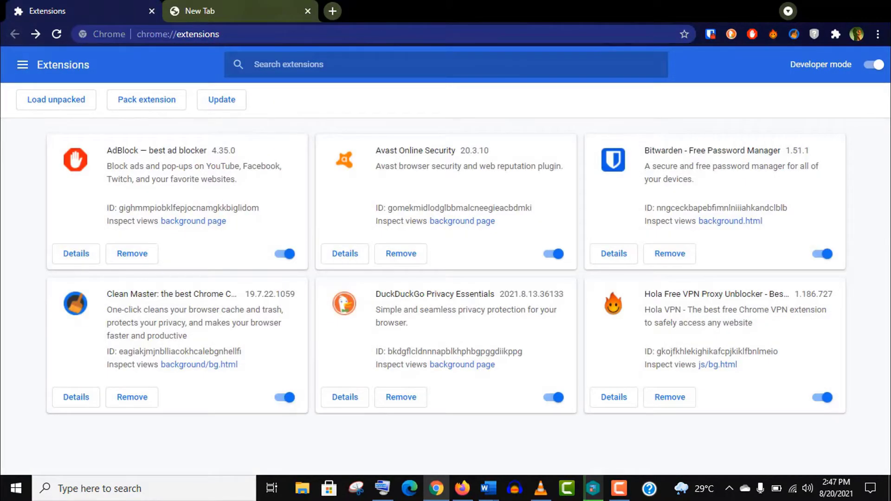